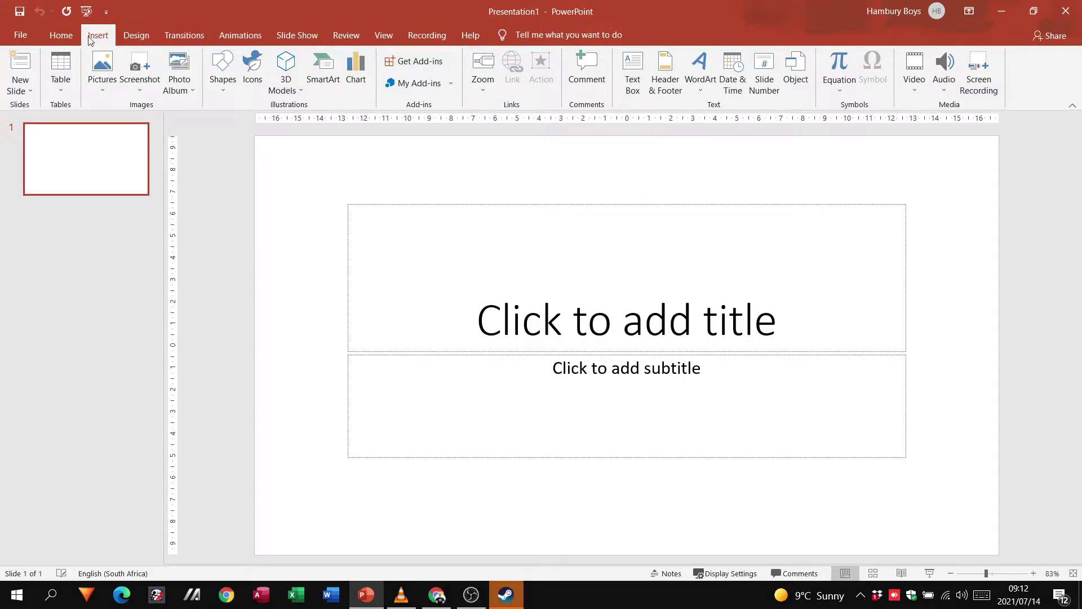
# - Browse the Transitions, Animations, Slide Show, Review and View ribbons, ending on Home
pyautogui.click(61, 37)
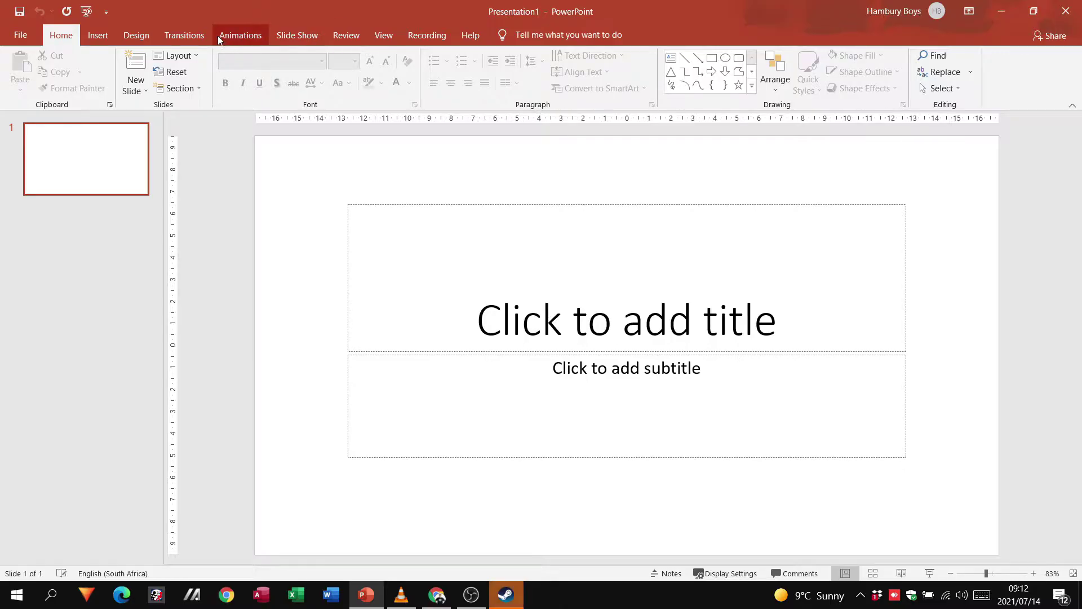
pyautogui.click(184, 35)
pyautogui.click(245, 37)
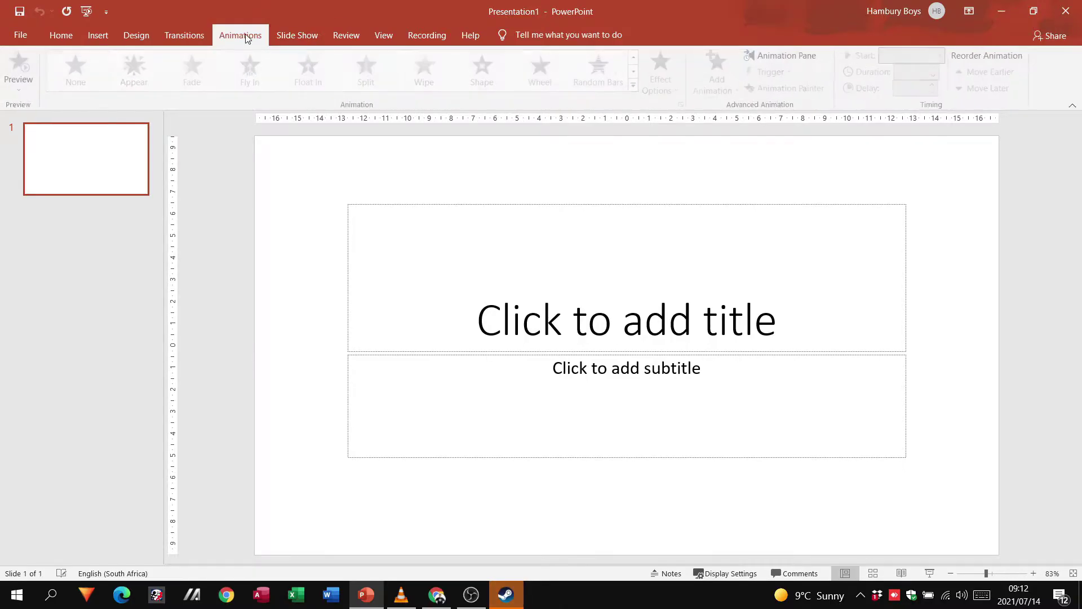
pyautogui.click(297, 36)
pyautogui.click(345, 36)
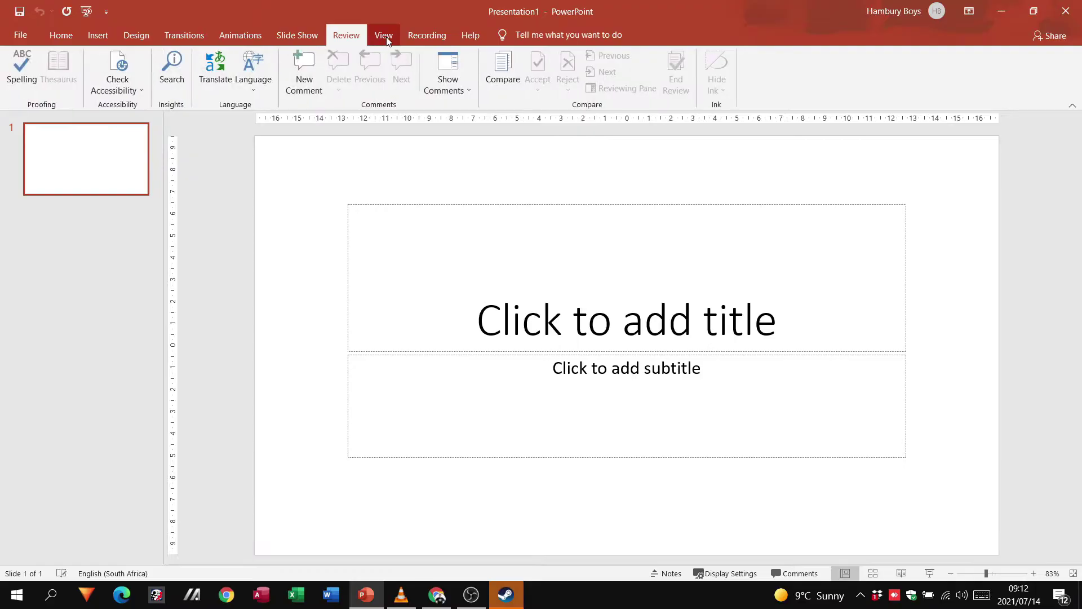
pyautogui.click(383, 35)
pyautogui.click(58, 33)
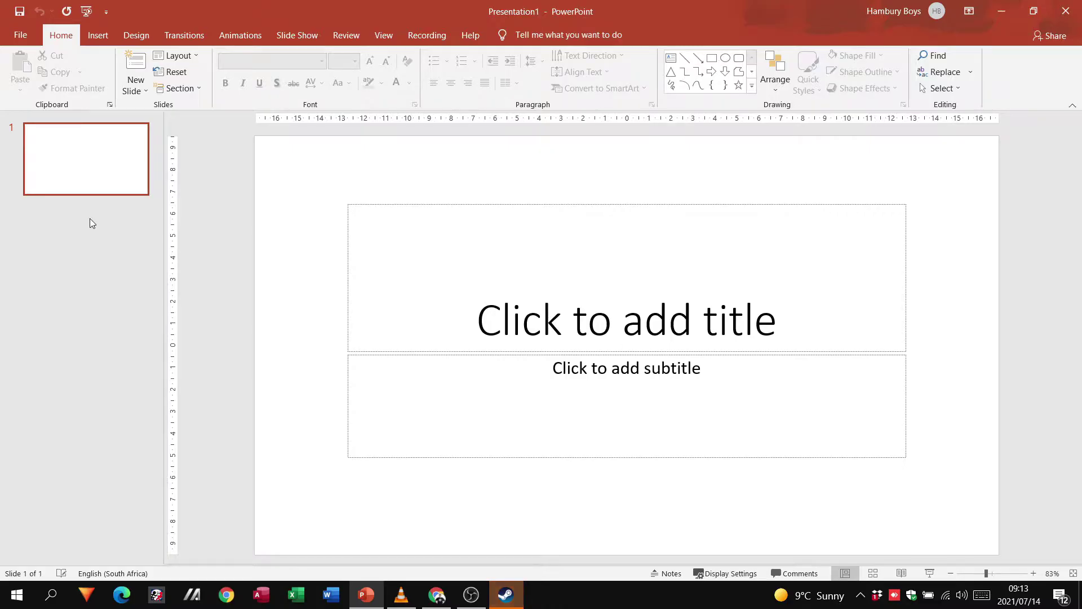
# - Preview the empty title slide in Slide Sorter and Reading View
pyautogui.click(97, 167)
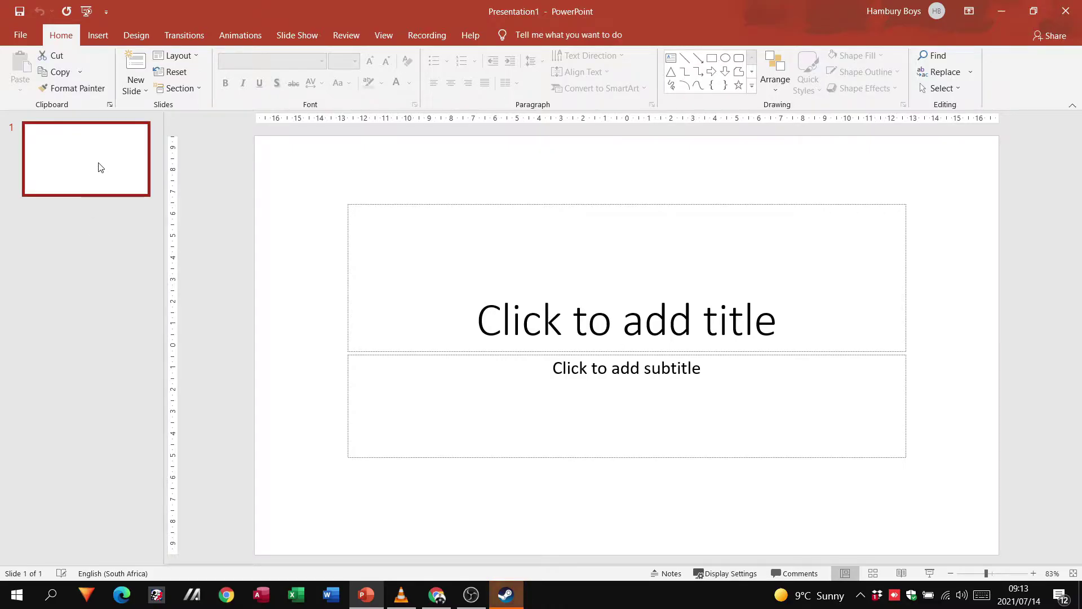
pyautogui.click(300, 163)
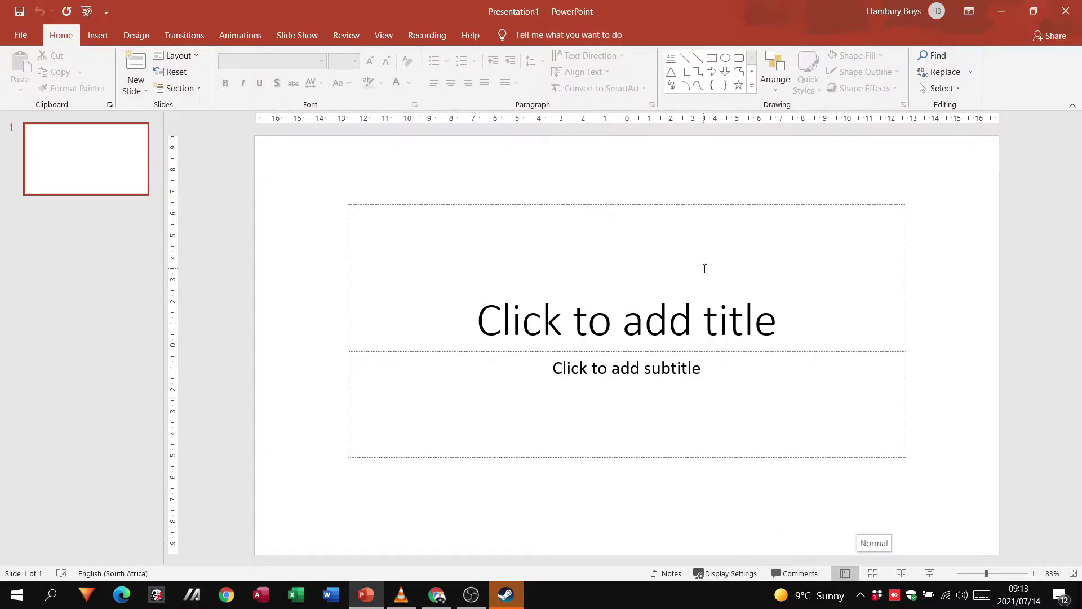
pyautogui.click(872, 573)
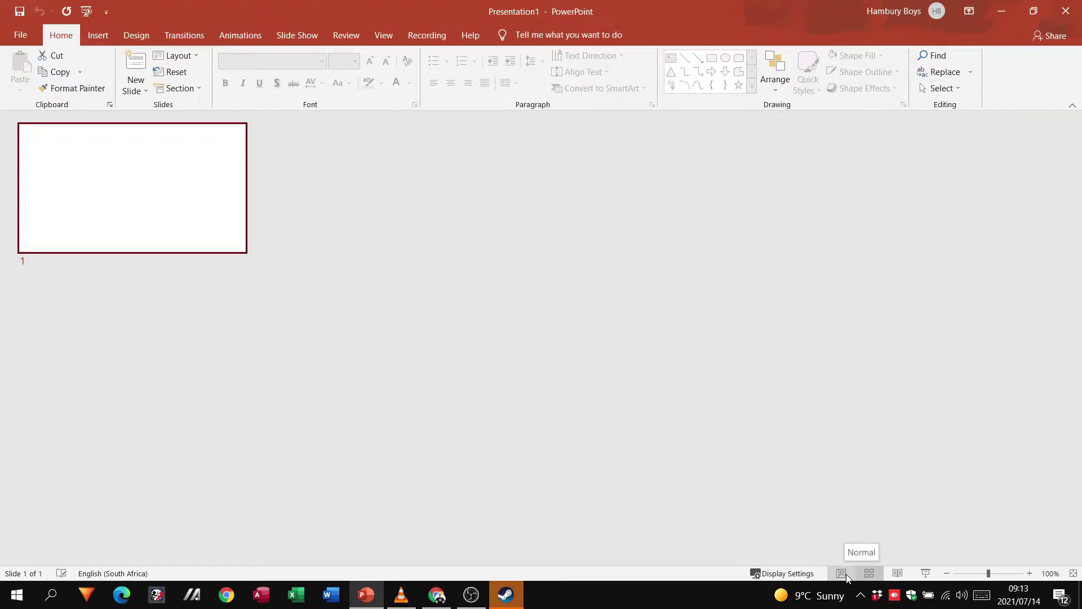
pyautogui.click(898, 573)
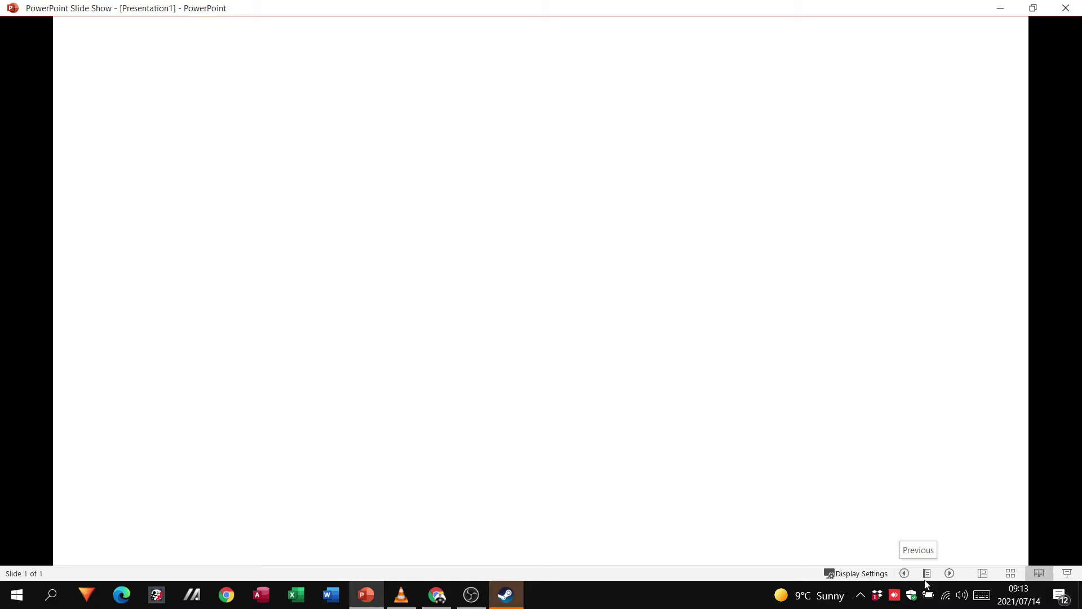
# - Close PowerPoint, relaunch it and start a new Blank Presentation
pyautogui.click(1065, 8)
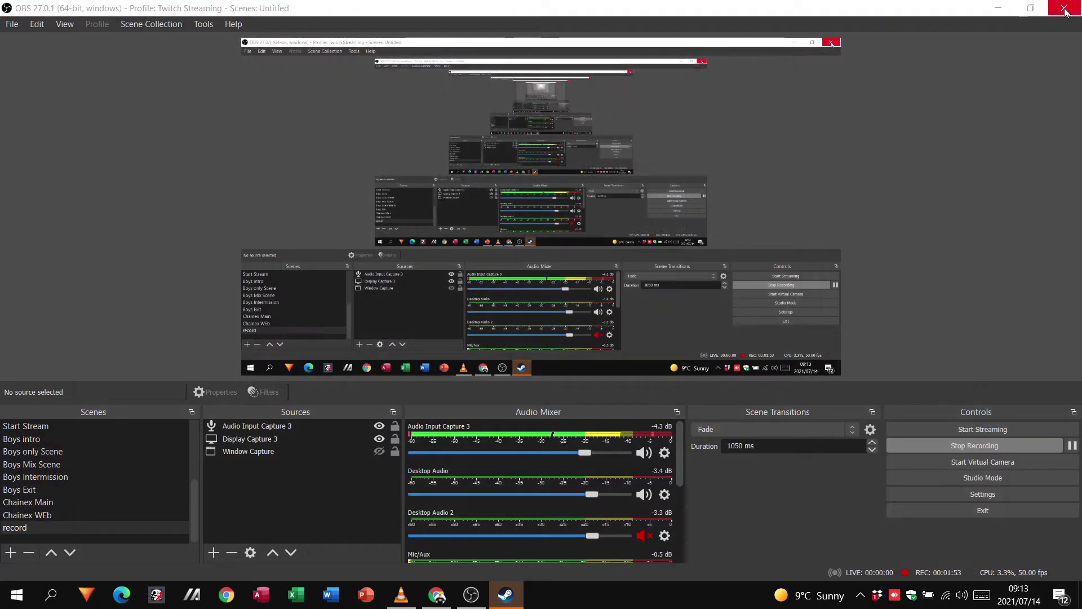
pyautogui.click(370, 599)
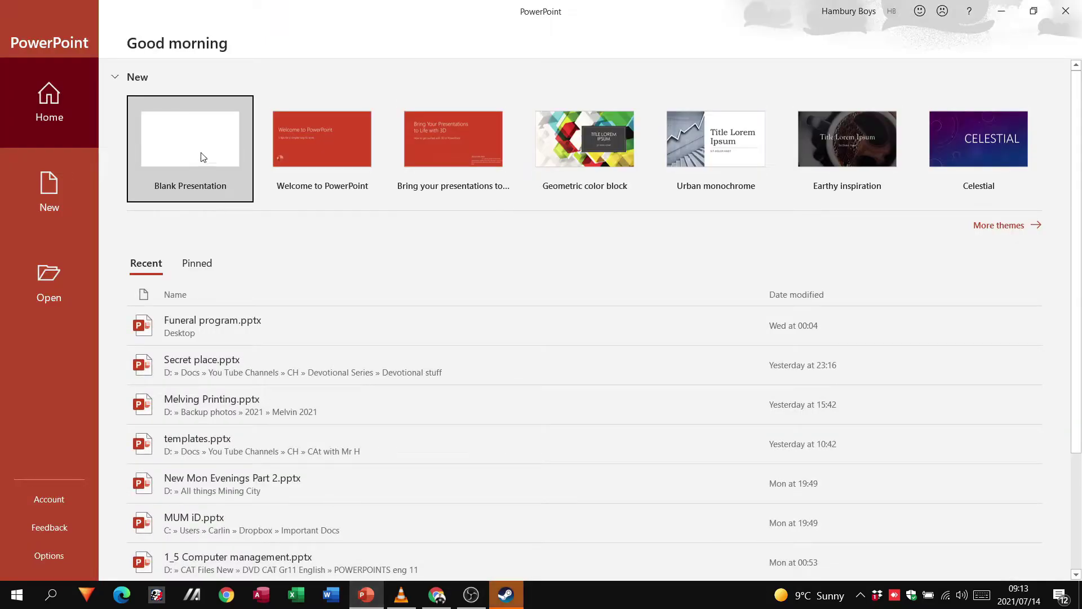
pyautogui.click(192, 127)
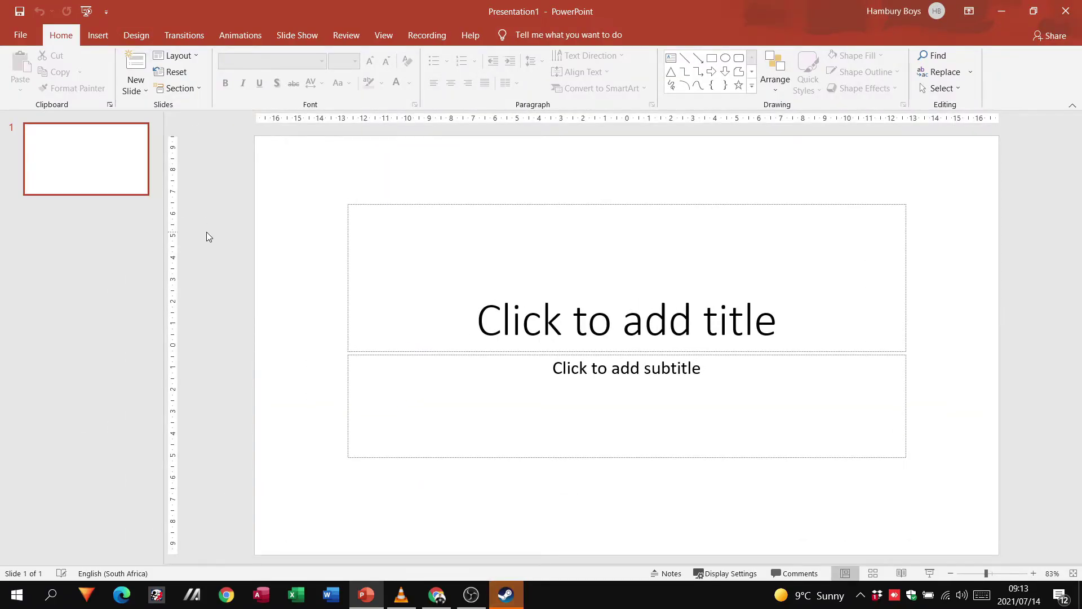
# - Insert a Blank-layout slide after the title slide and go back to slide 1
pyautogui.click(86, 171)
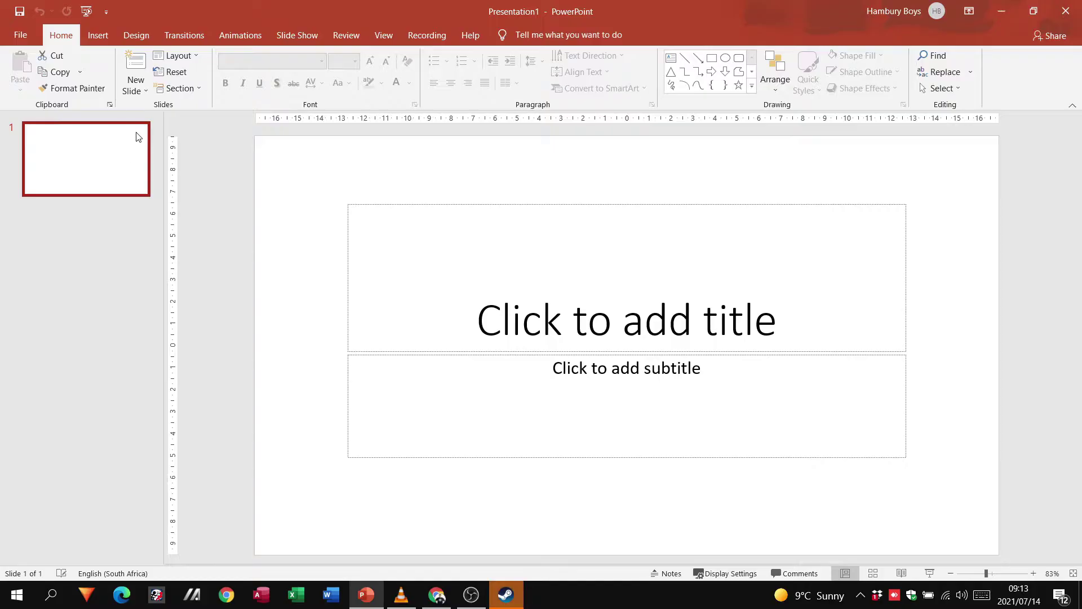
pyautogui.click(146, 92)
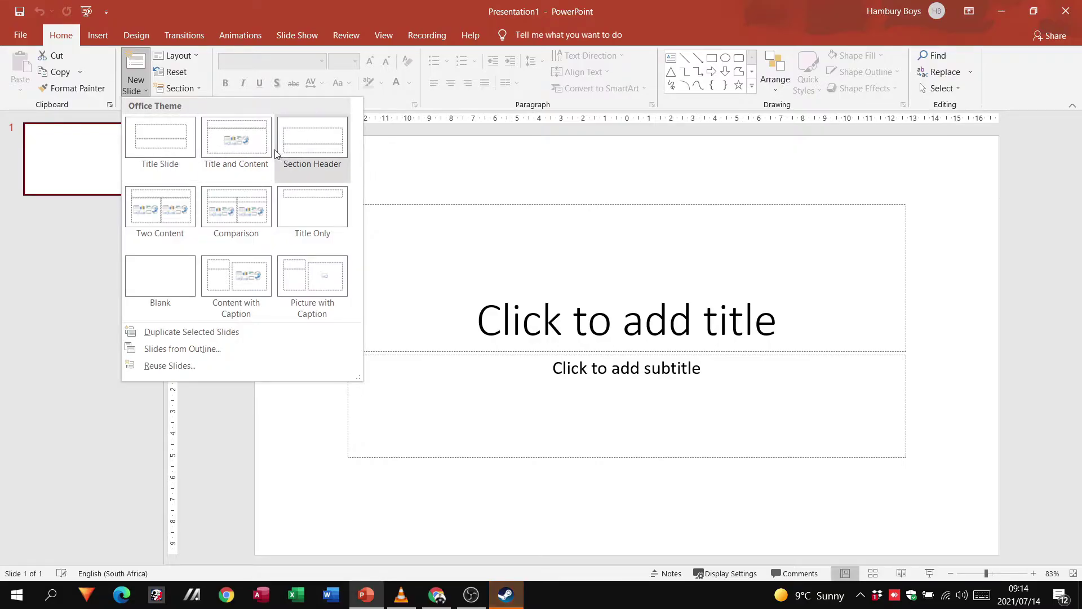
pyautogui.click(170, 280)
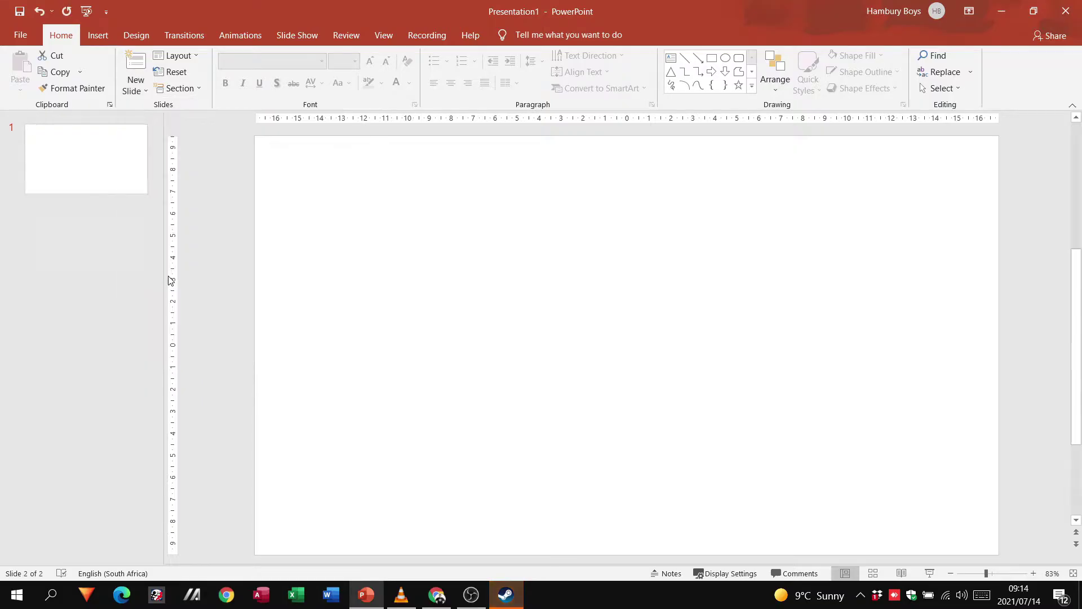
pyautogui.click(78, 151)
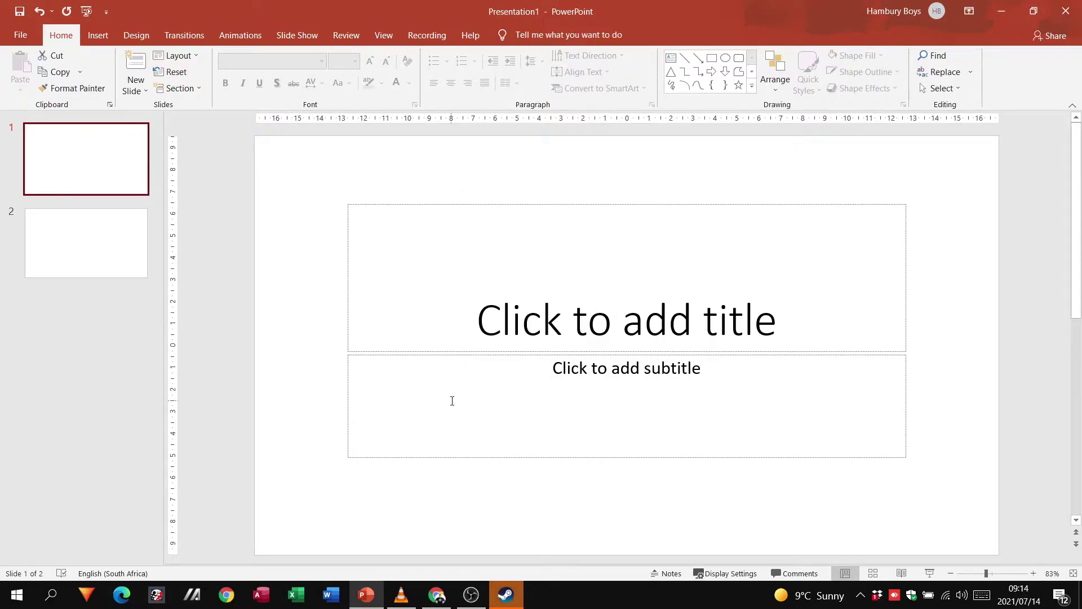
# - Enter 'CAT with' plus the teacher's name as the title and 'Powerpoint' as the subtitle
pyautogui.click(592, 315)
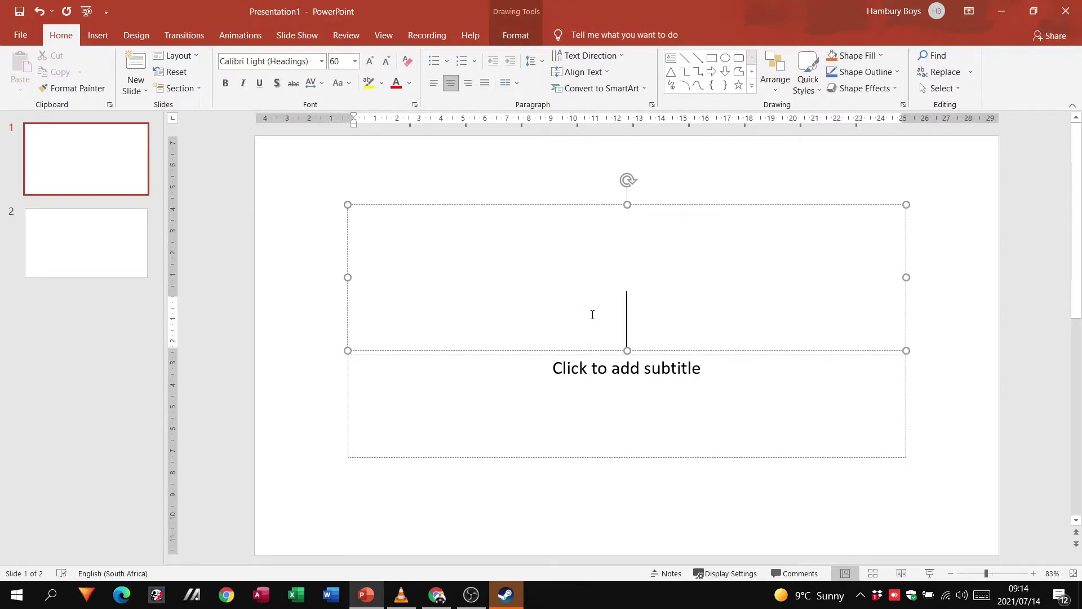
pyautogui.write('CA')
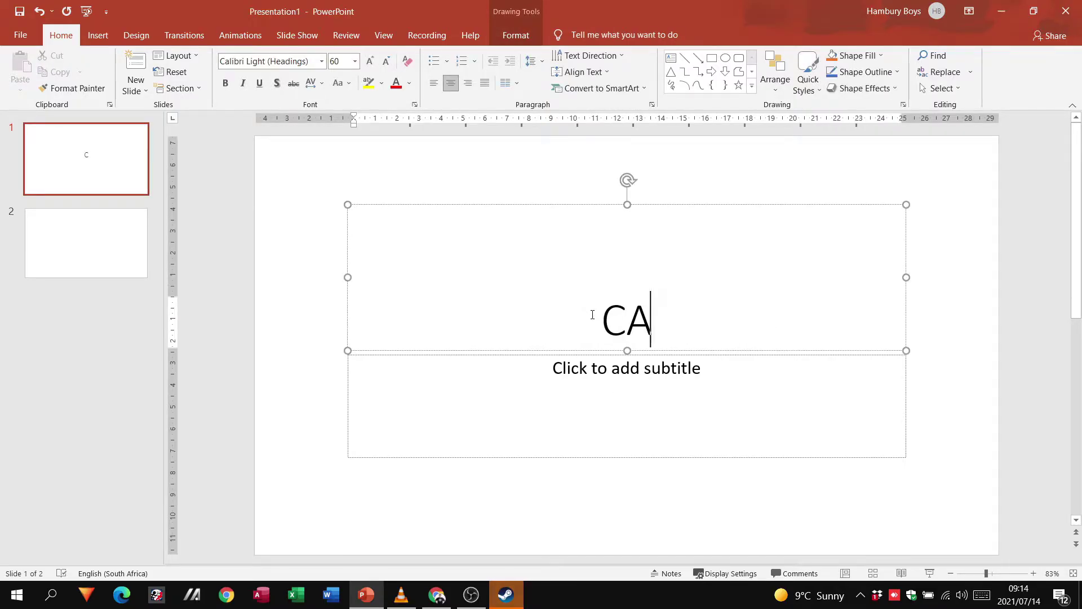
pyautogui.write('T with ')
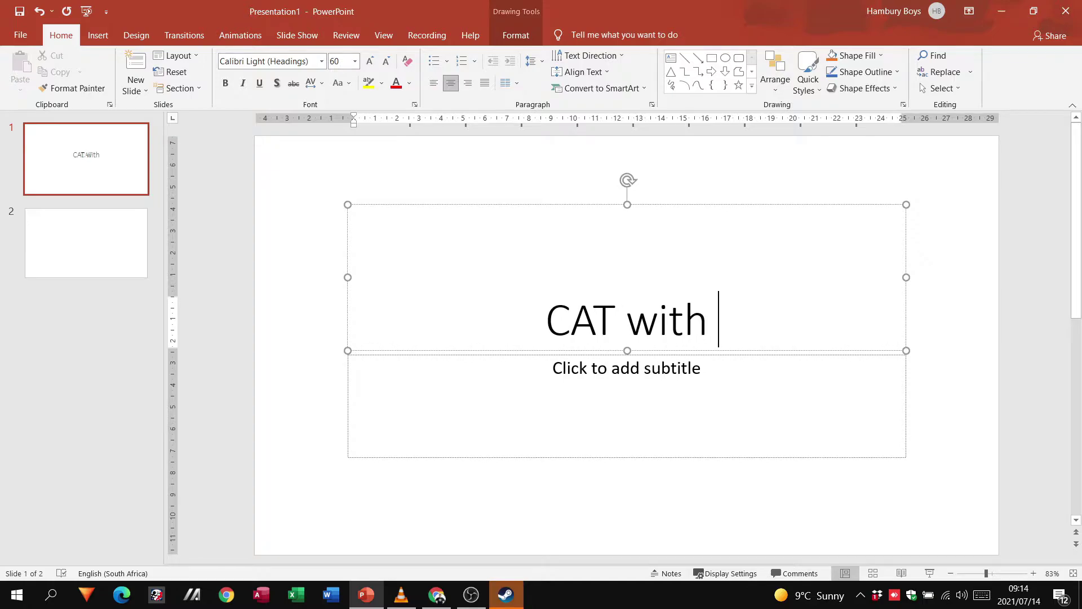
pyautogui.write('Mr Hambury')
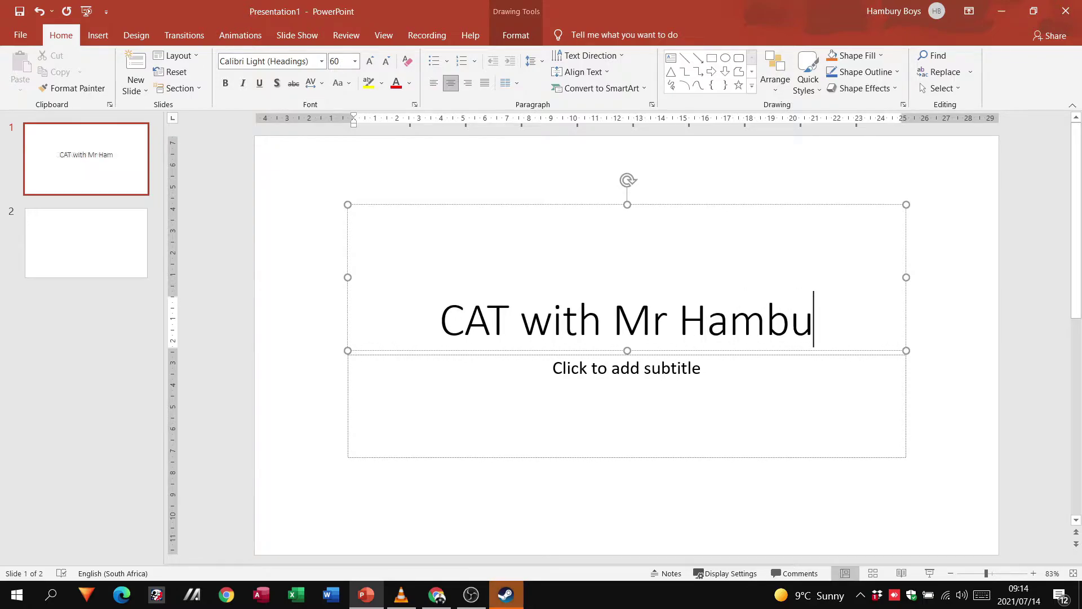
pyautogui.click(645, 376)
pyautogui.write('P')
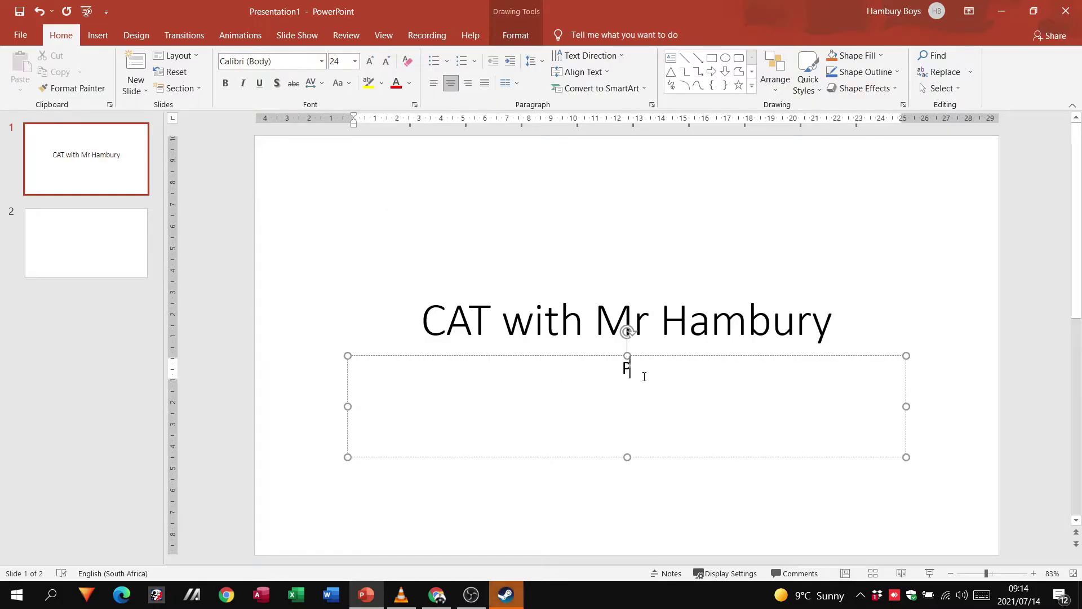
pyautogui.write('owerpoint')
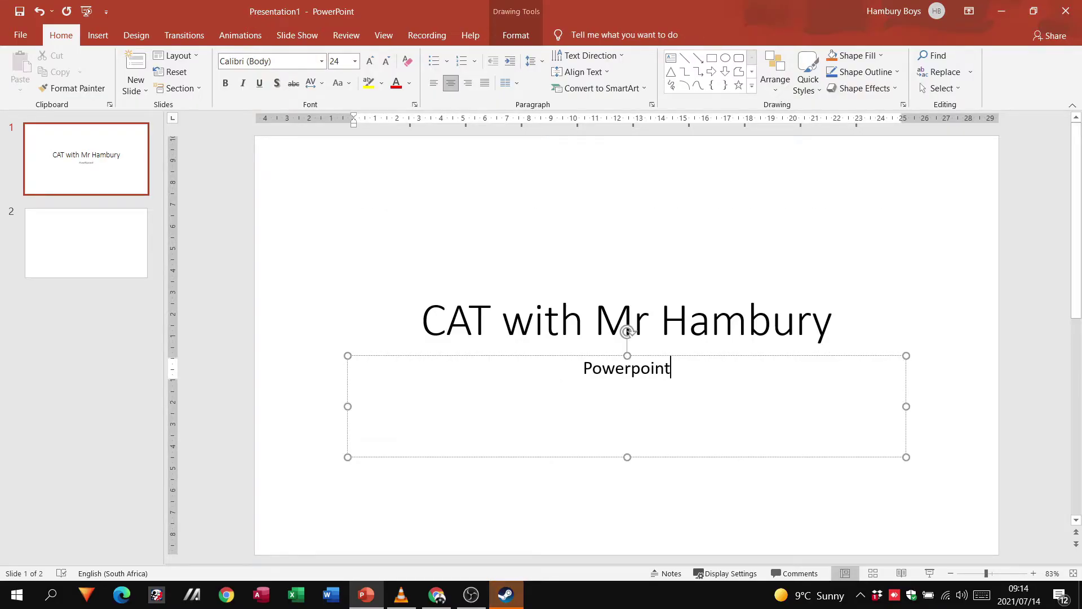
pyautogui.click(280, 276)
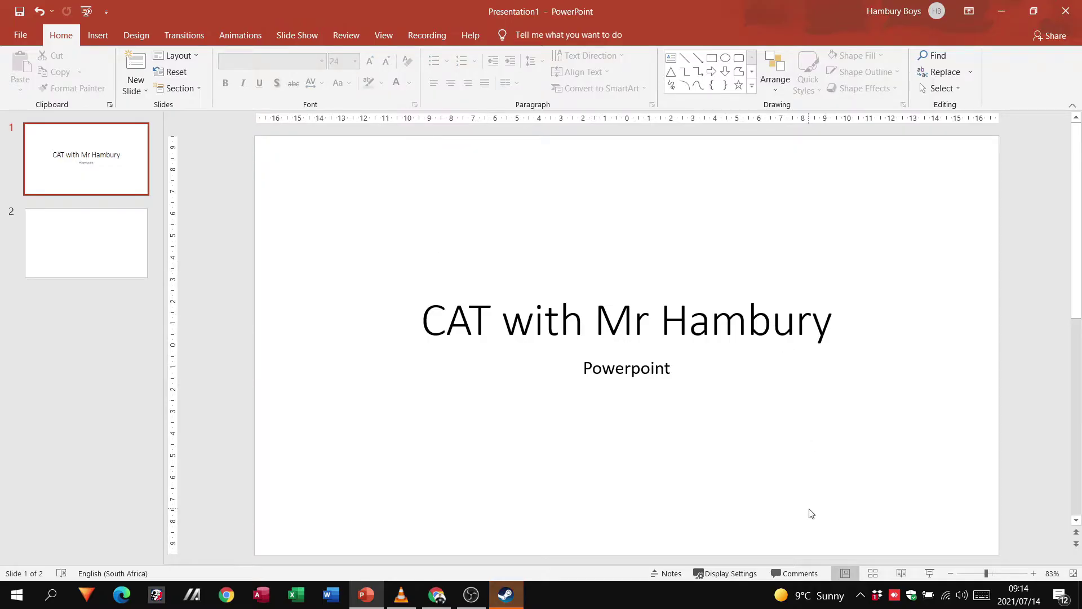
# - In Slide Sorter, drag the blank slide ahead of and behind the title slide
pyautogui.click(872, 573)
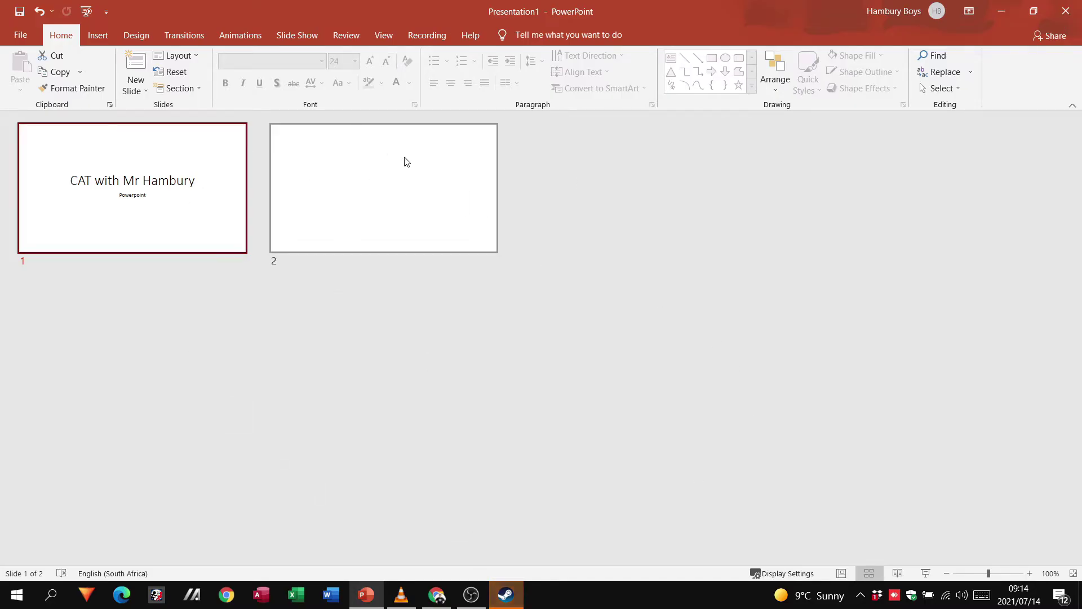
pyautogui.click(406, 187)
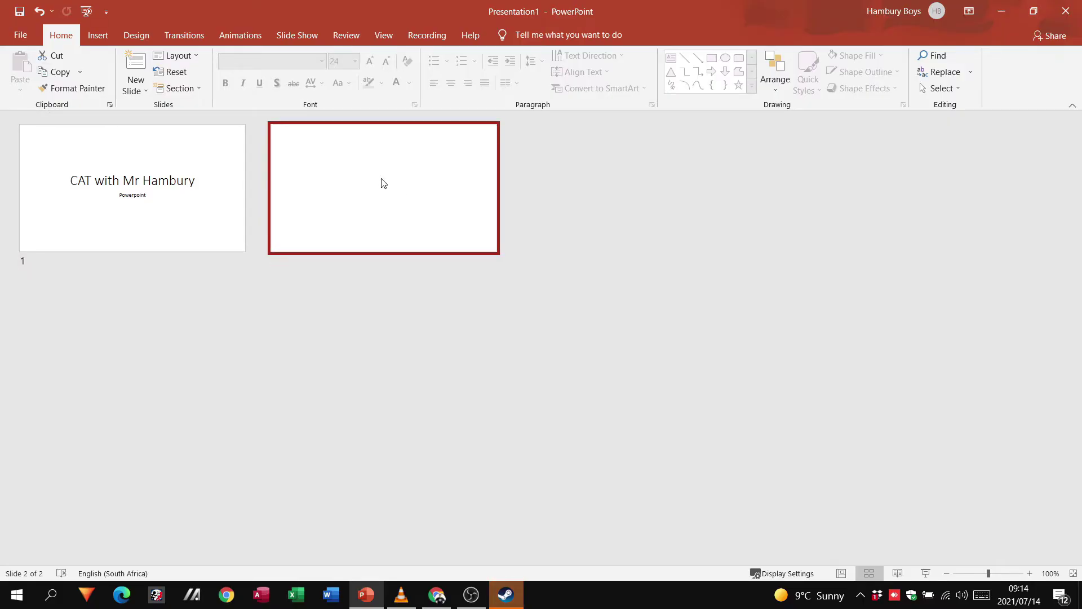
pyautogui.moveTo(380, 180); pyautogui.dragTo(121, 181)
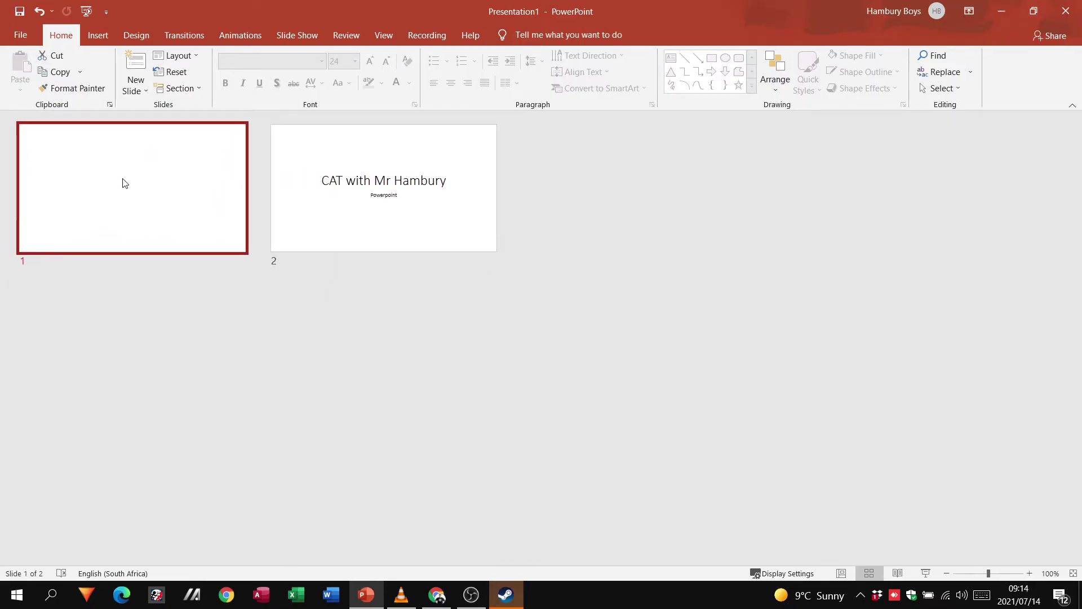
pyautogui.click(404, 194)
pyautogui.moveTo(403, 193); pyautogui.dragTo(86, 204)
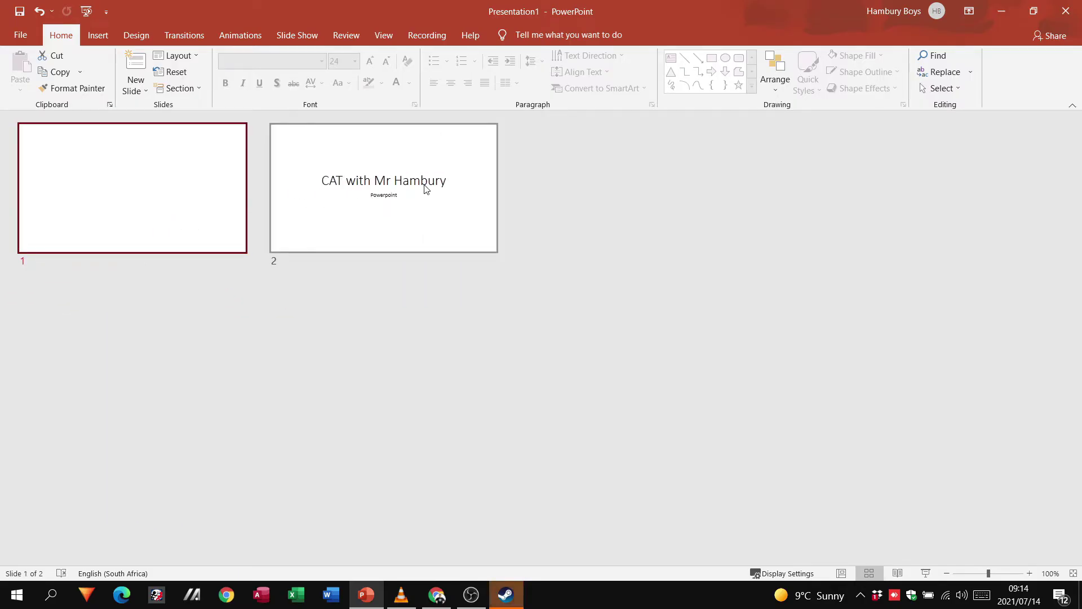
pyautogui.moveTo(426, 188); pyautogui.dragTo(110, 195)
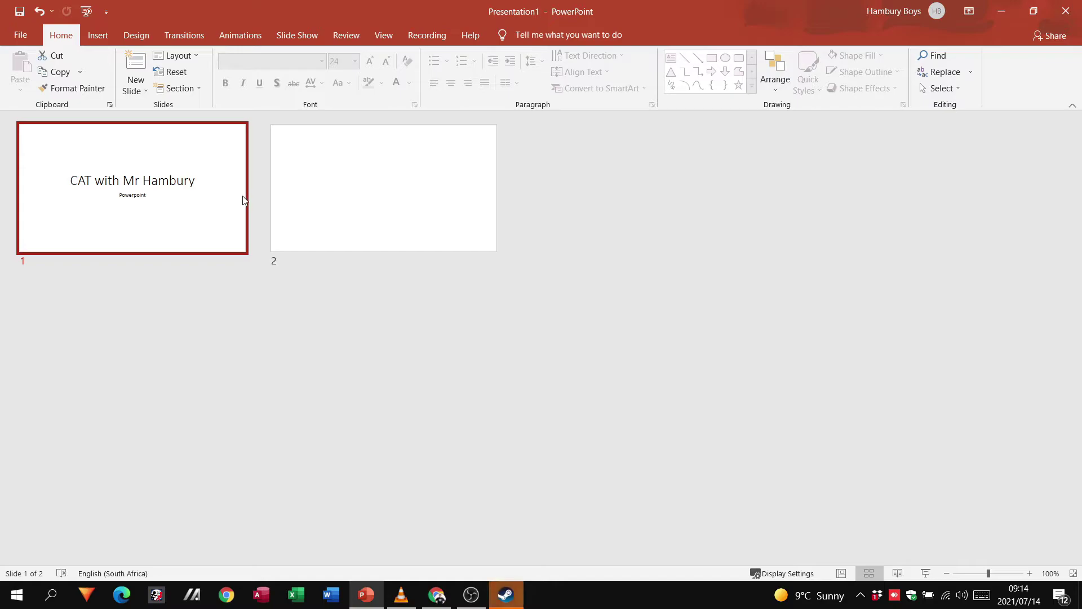
# - Delete the blank slide and return to Normal view
pyautogui.click(429, 200)
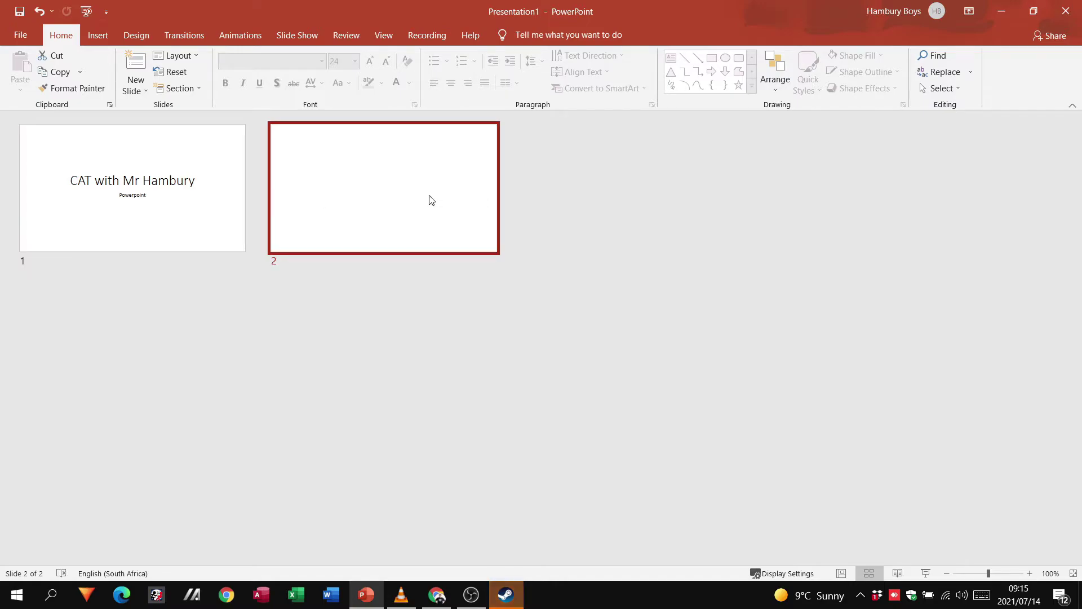
pyautogui.press('Delete')
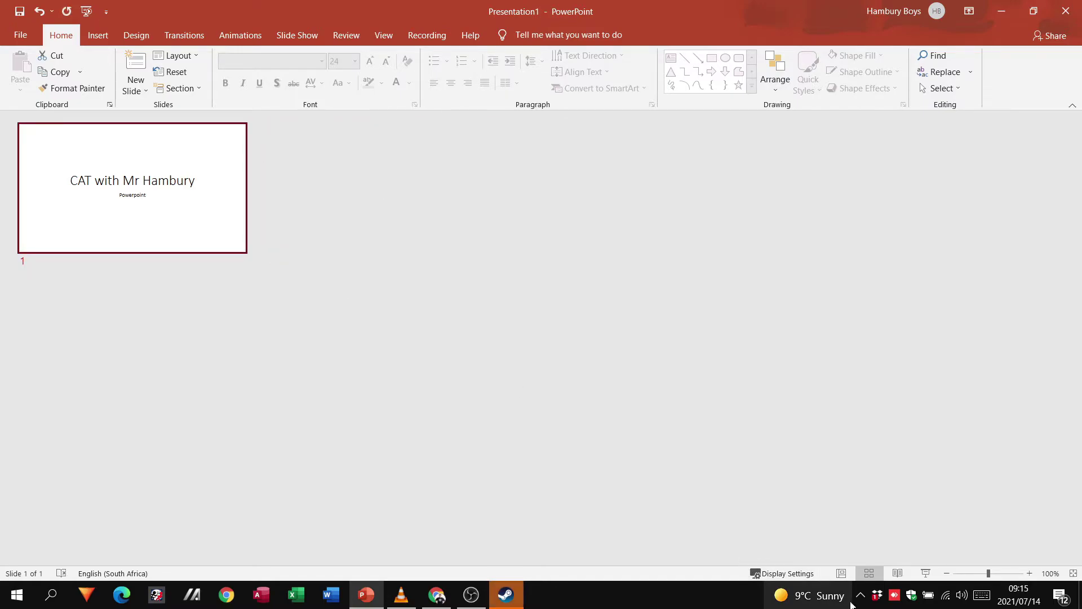
pyautogui.click(843, 573)
# - Copy the title slide and paste it as slide 2
pyautogui.click(107, 182)
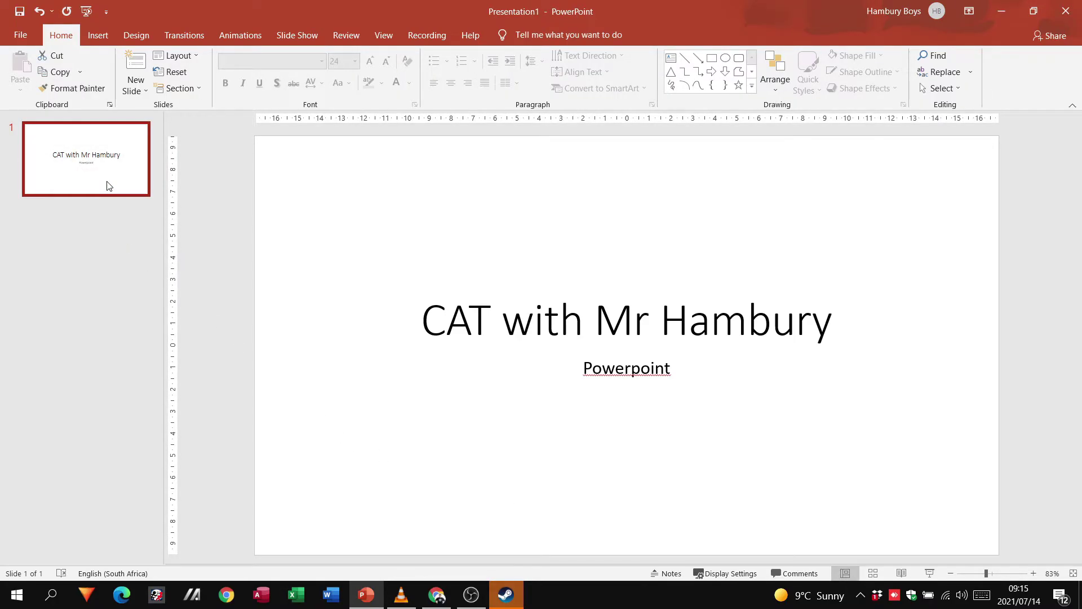
pyautogui.rightClick(108, 182)
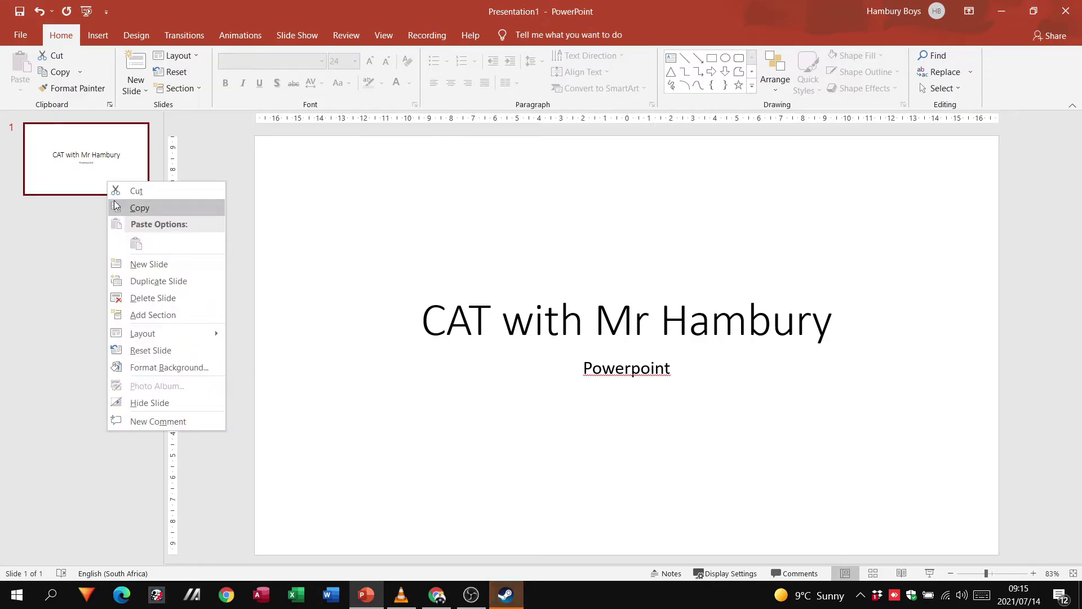
pyautogui.click(117, 208)
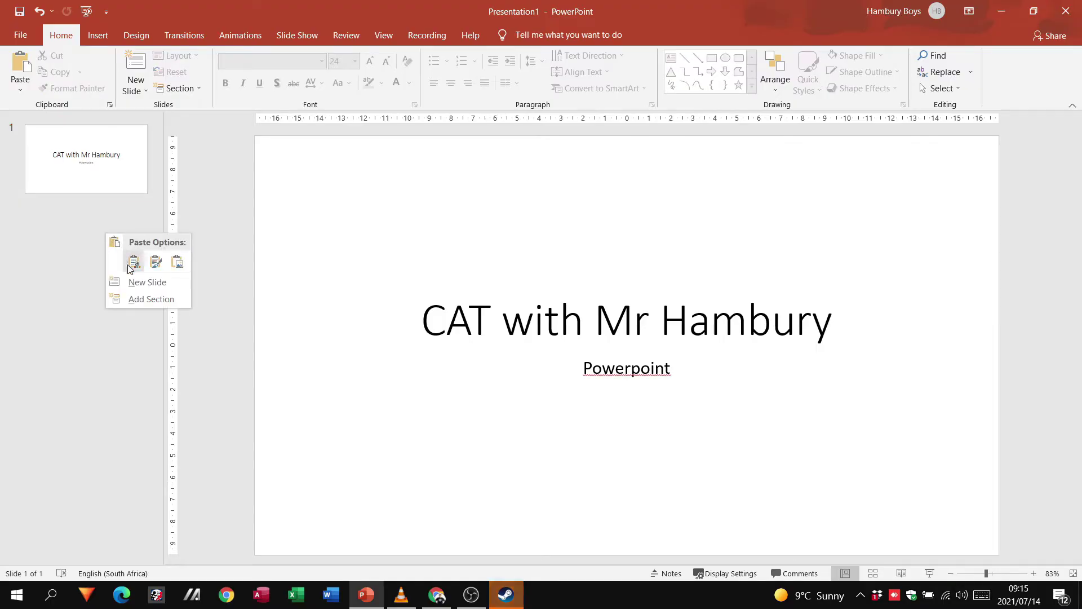
pyautogui.click(134, 264)
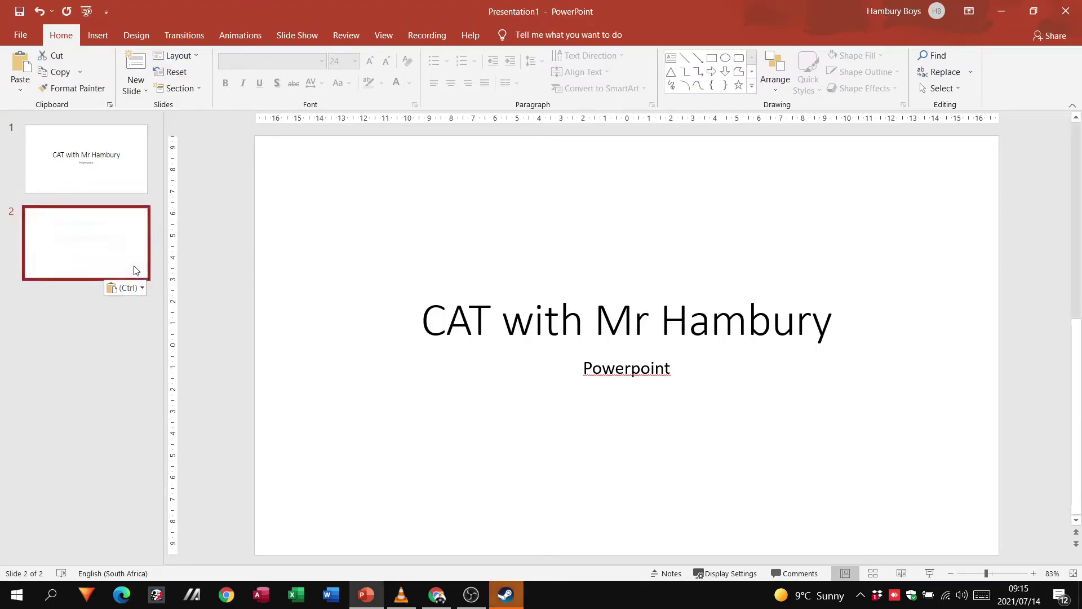
pyautogui.click(137, 189)
pyautogui.click(121, 238)
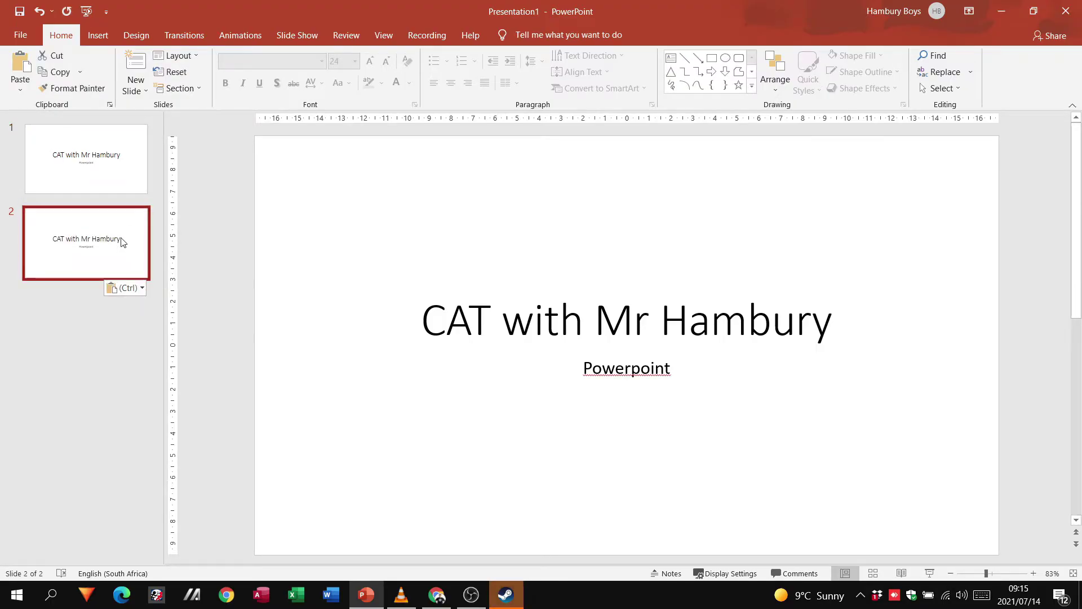
# - Paste two more copies as slides 3 and 4, and select slide 2's subtitle
pyautogui.rightClick(90, 313)
pyautogui.click(113, 342)
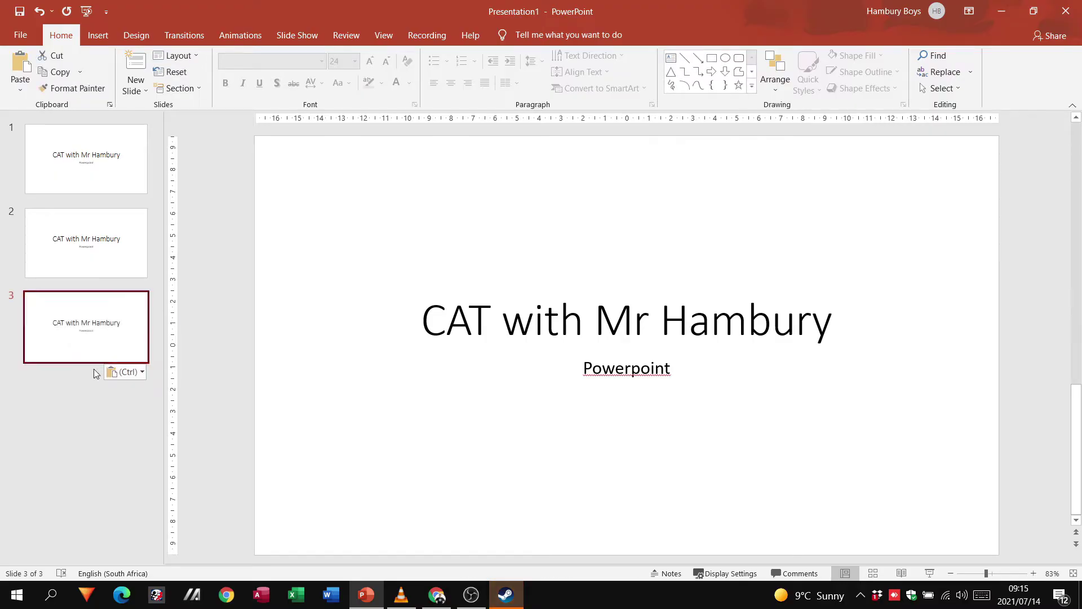
pyautogui.rightClick(90, 394)
pyautogui.click(118, 424)
pyautogui.click(107, 258)
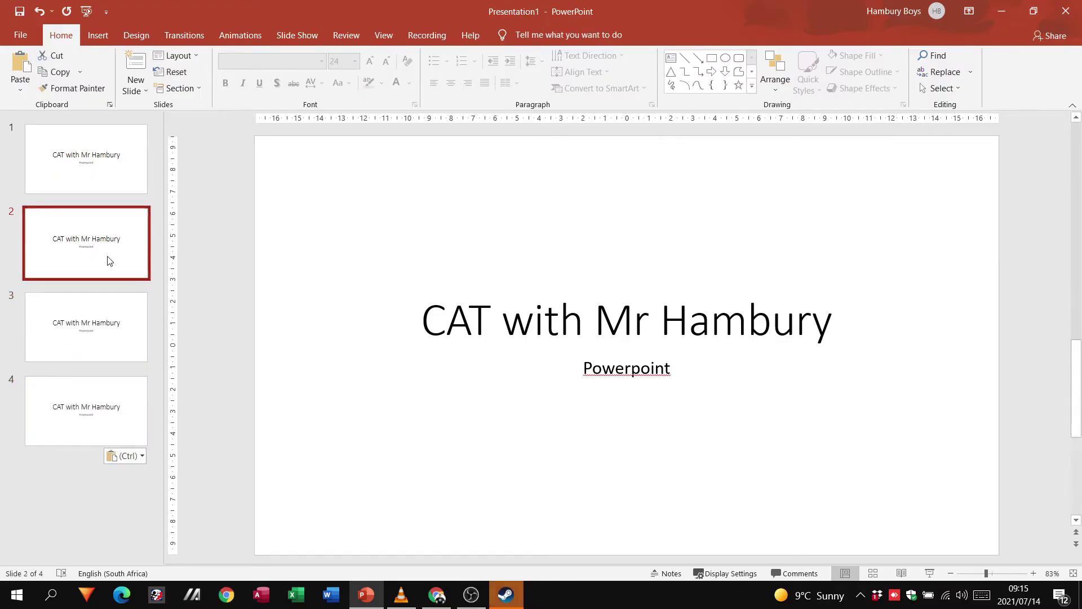
pyautogui.moveTo(583, 372); pyautogui.dragTo(673, 373)
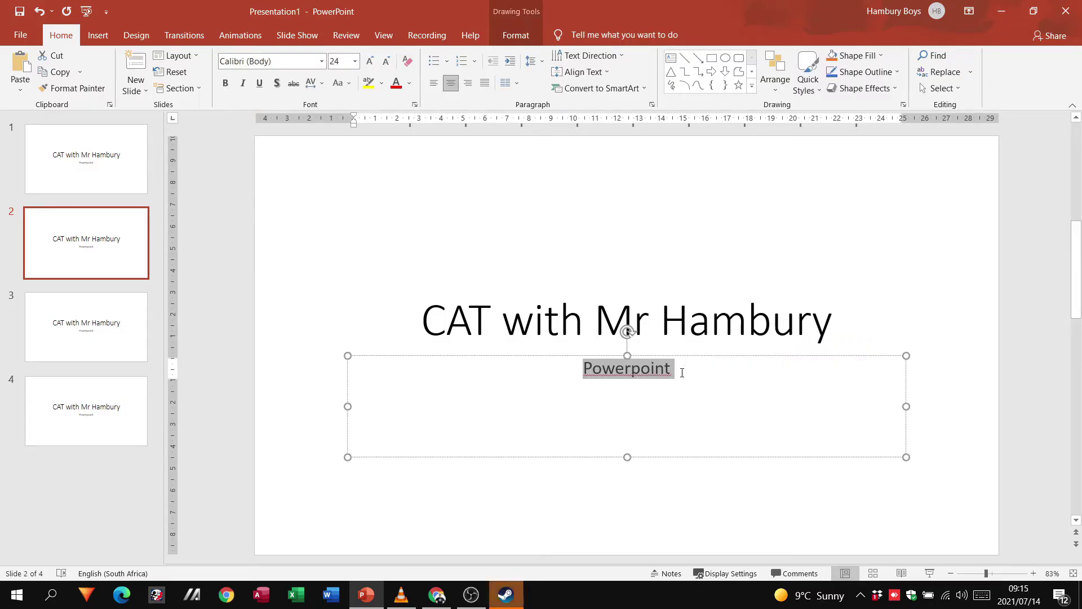
# - Change slide 2's subtitle to Excel and slide 3's to MS Word, fixing a capitalisation typo
pyautogui.write('Excel')
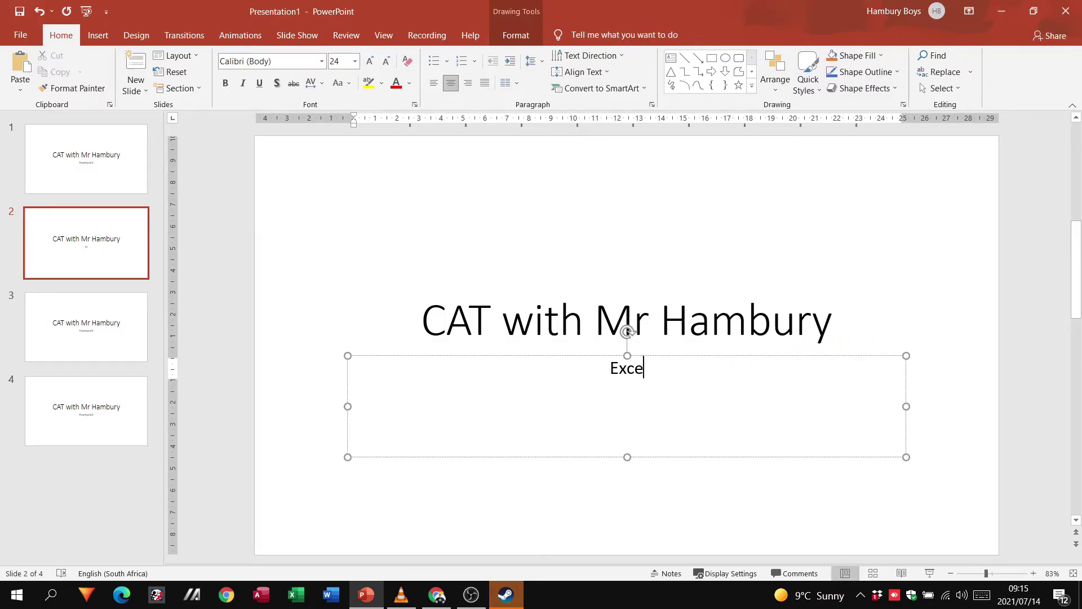
pyautogui.click(56, 299)
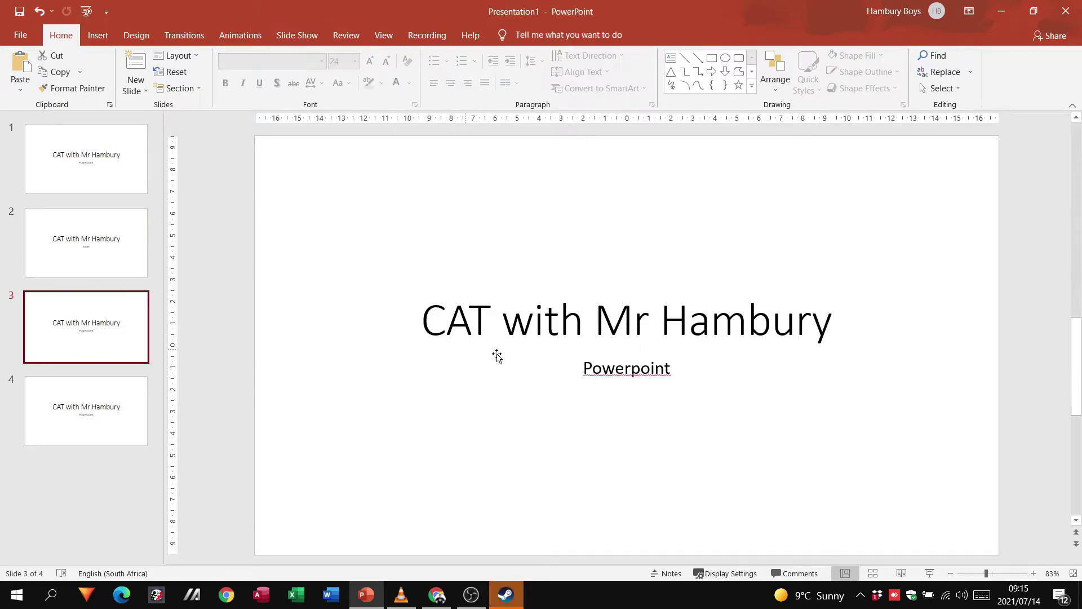
pyautogui.doubleClick(587, 367)
pyautogui.write('M')
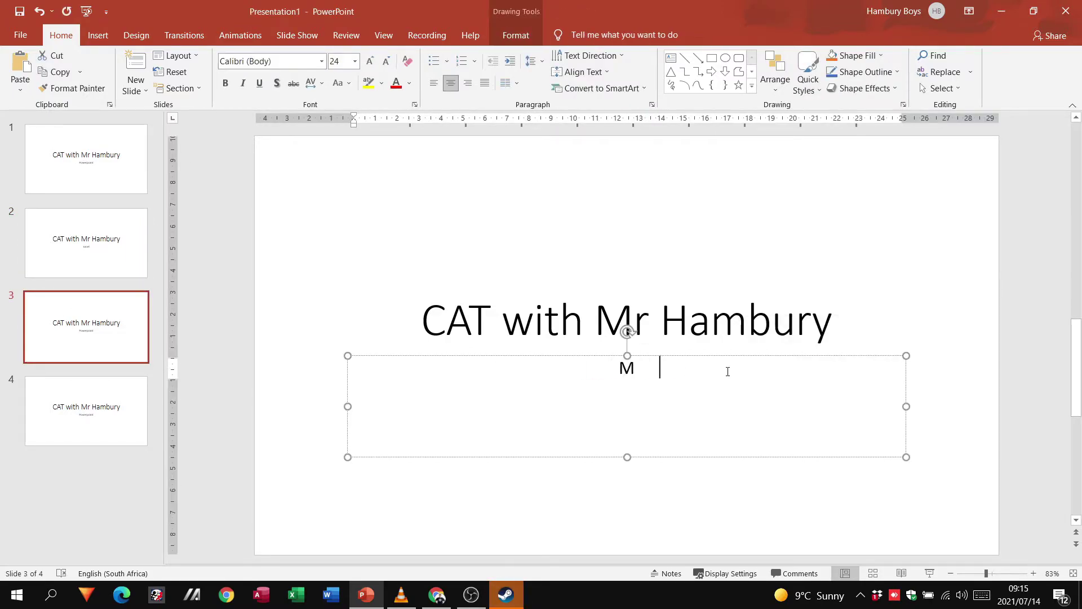
pyautogui.write('S WOrd')
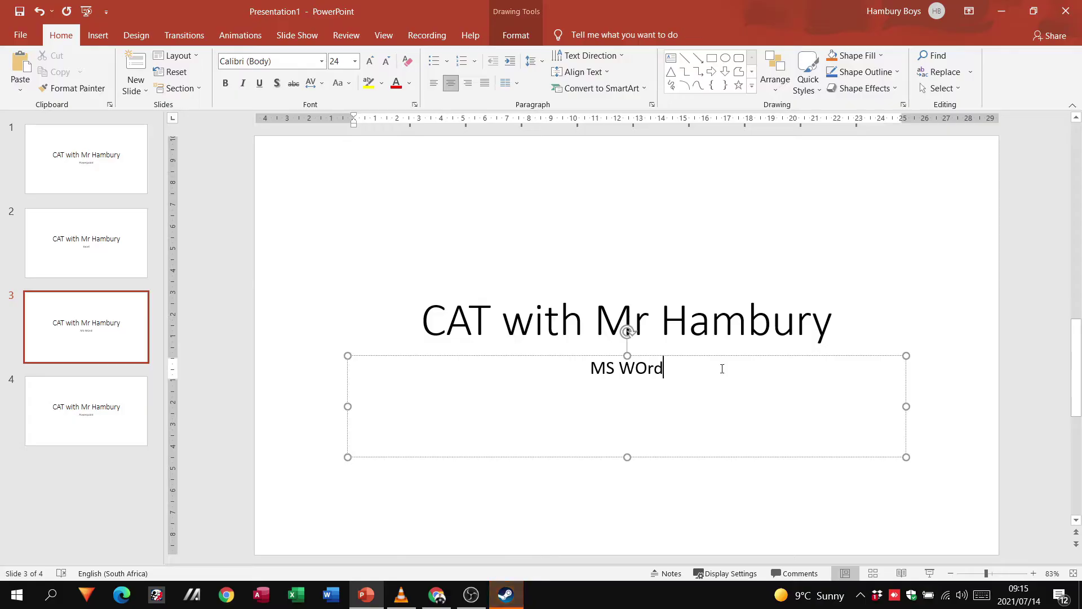
pyautogui.press('BackSpace')
pyautogui.press('BackSpace')
pyautogui.press('BackSpace')
pyautogui.write('o')
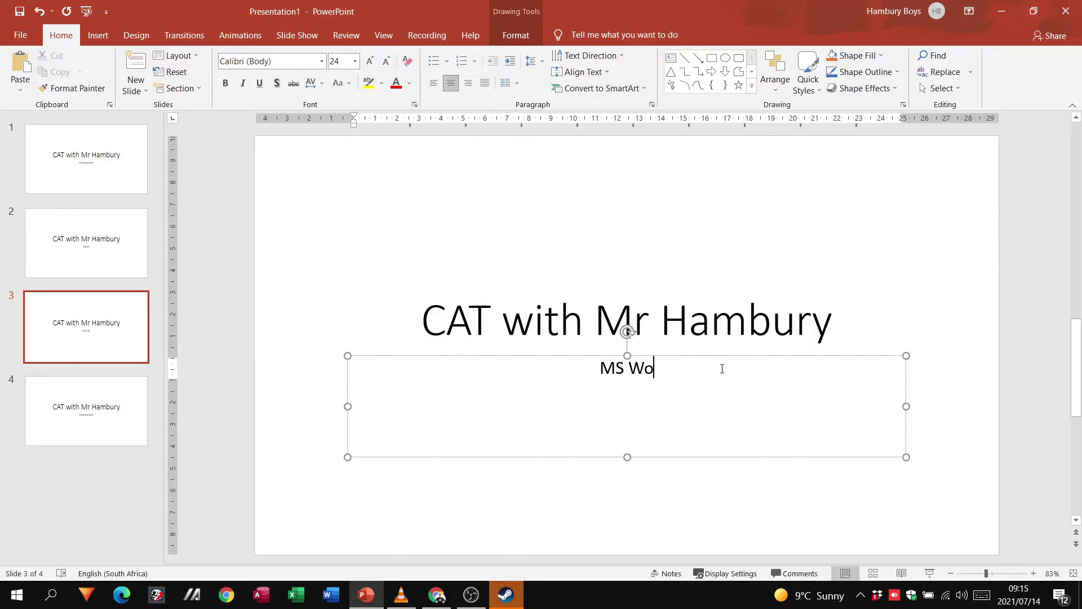
pyautogui.write('rd')
# - Change slide 4's subtitle to MS Access and review slides 1 to 3
pyautogui.click(69, 412)
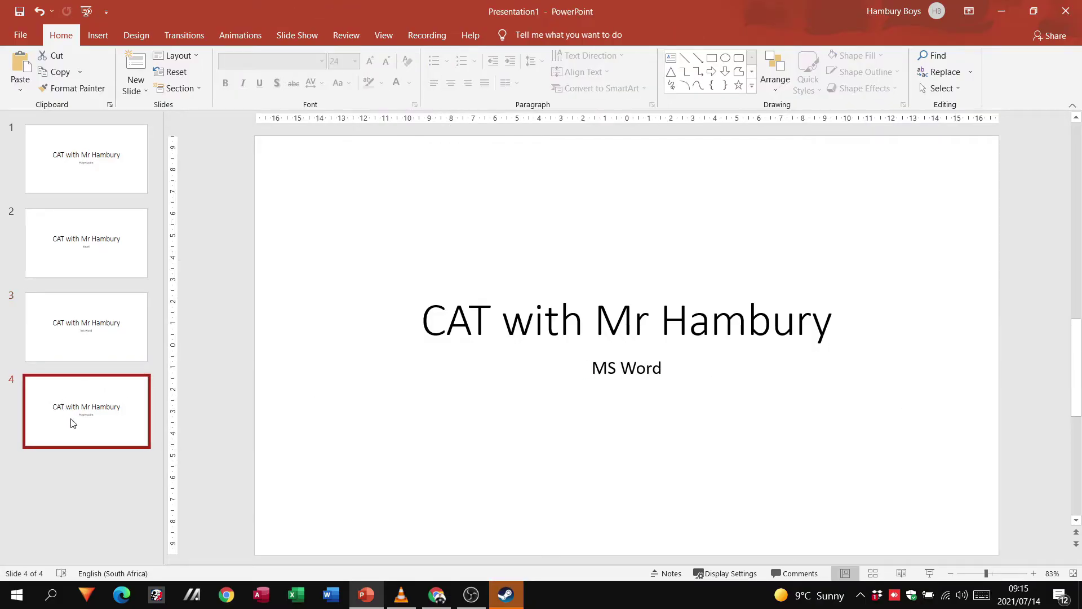
pyautogui.doubleClick(586, 367)
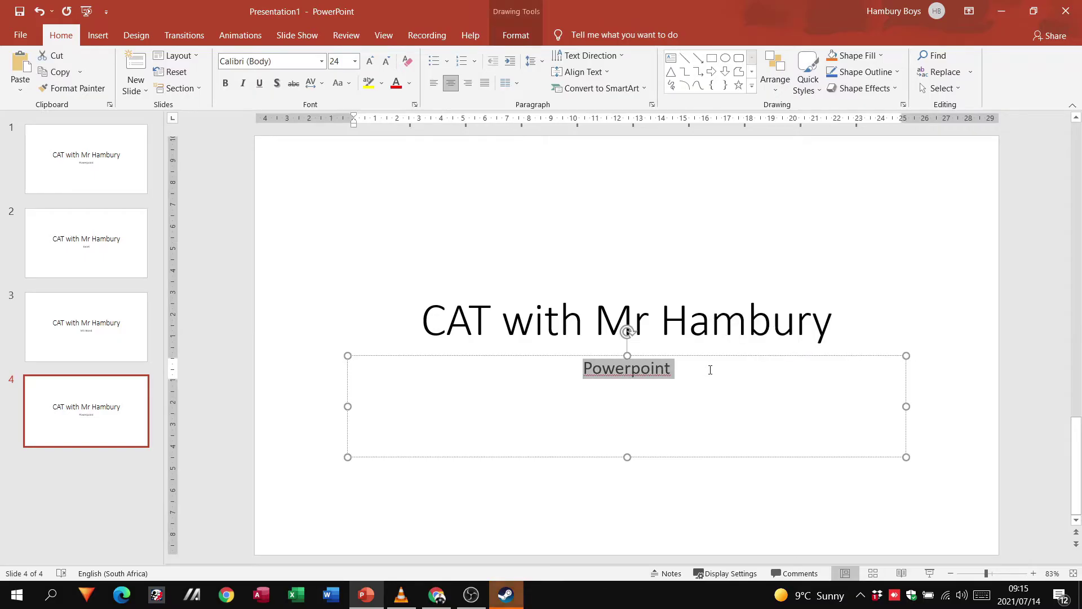
pyautogui.write('MS Access')
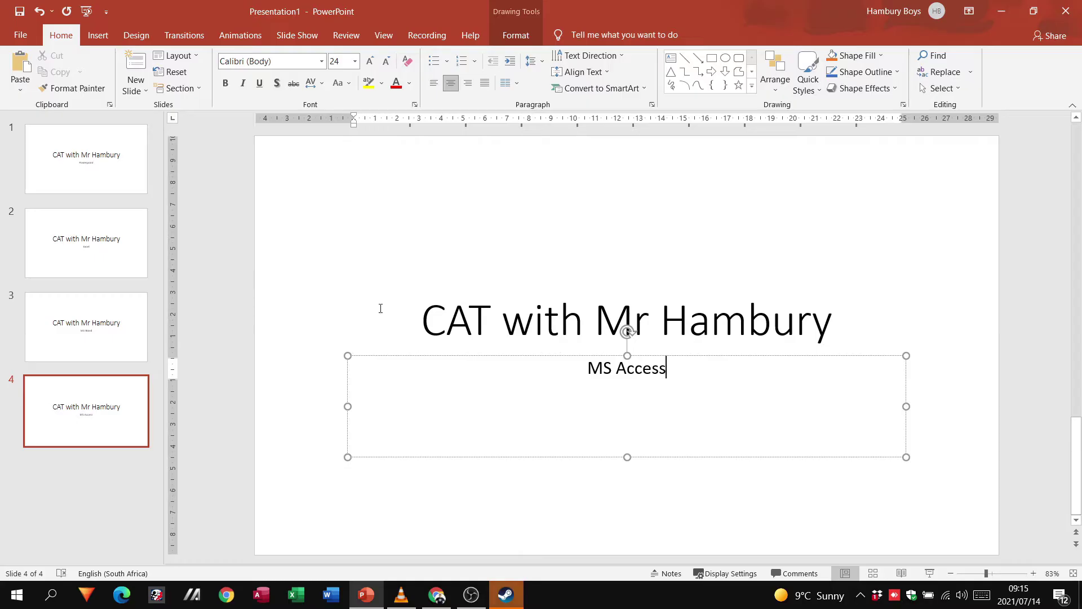
pyautogui.click(108, 189)
pyautogui.click(90, 276)
pyautogui.click(95, 332)
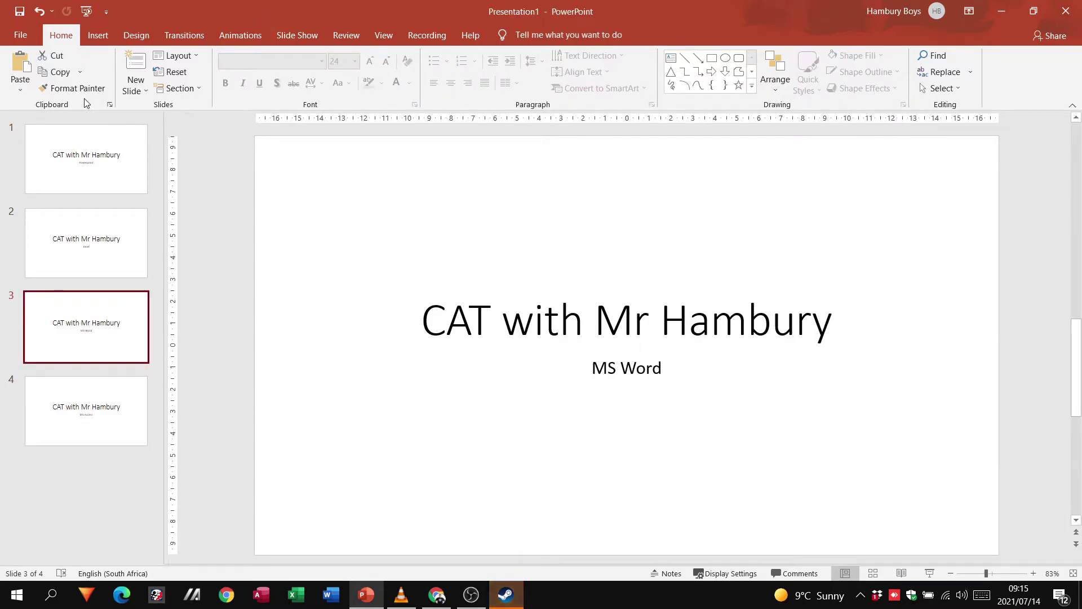
# - Peek at the Layout and New Slide galleries, then bring up the context menu below slide 4
pyautogui.click(198, 58)
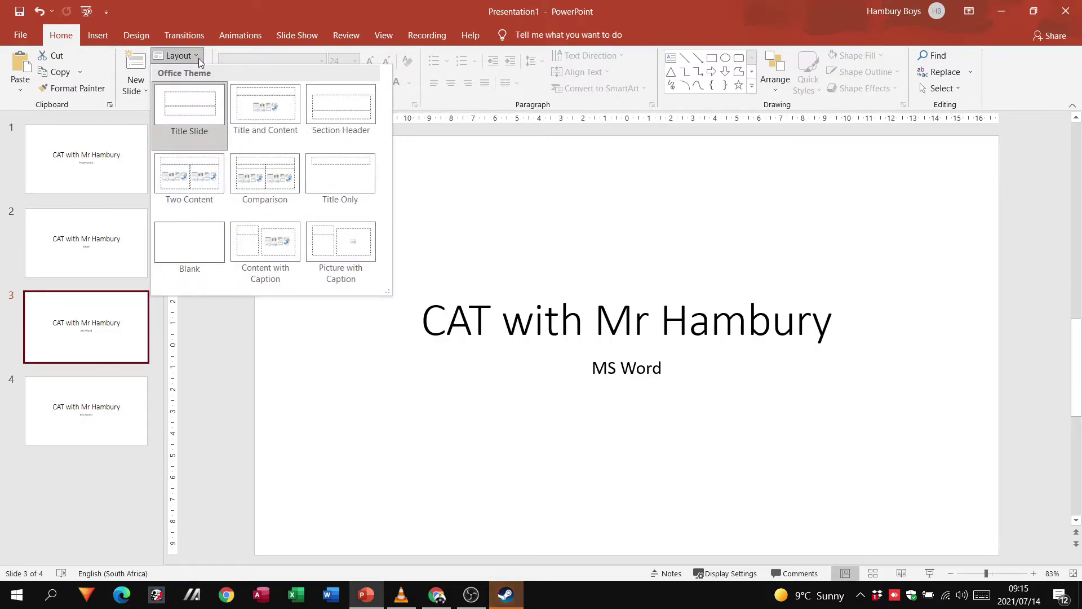
pyautogui.click(198, 59)
pyautogui.click(145, 93)
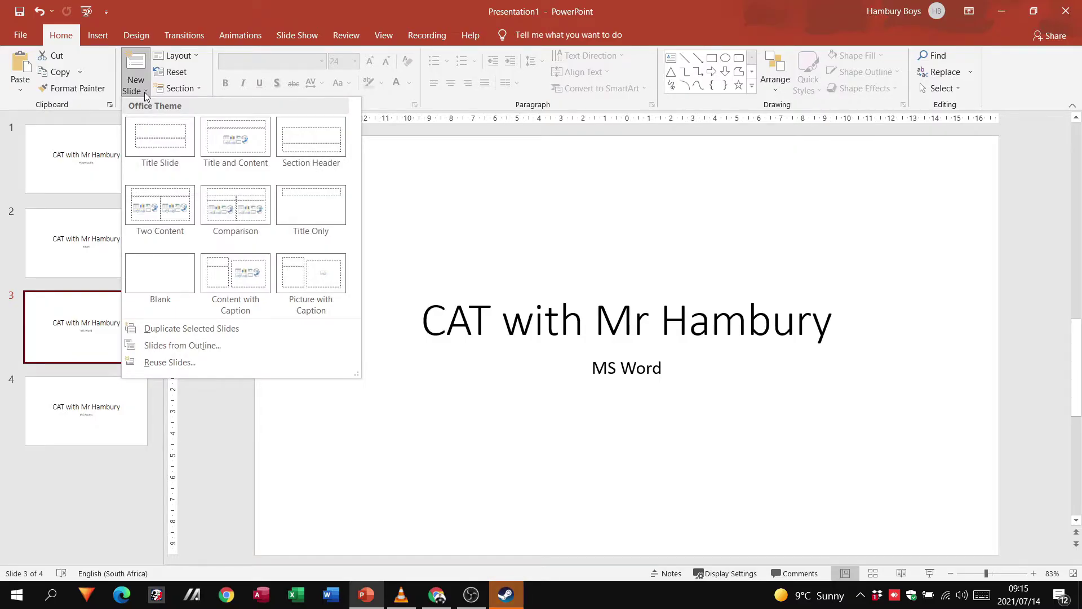
pyautogui.click(145, 93)
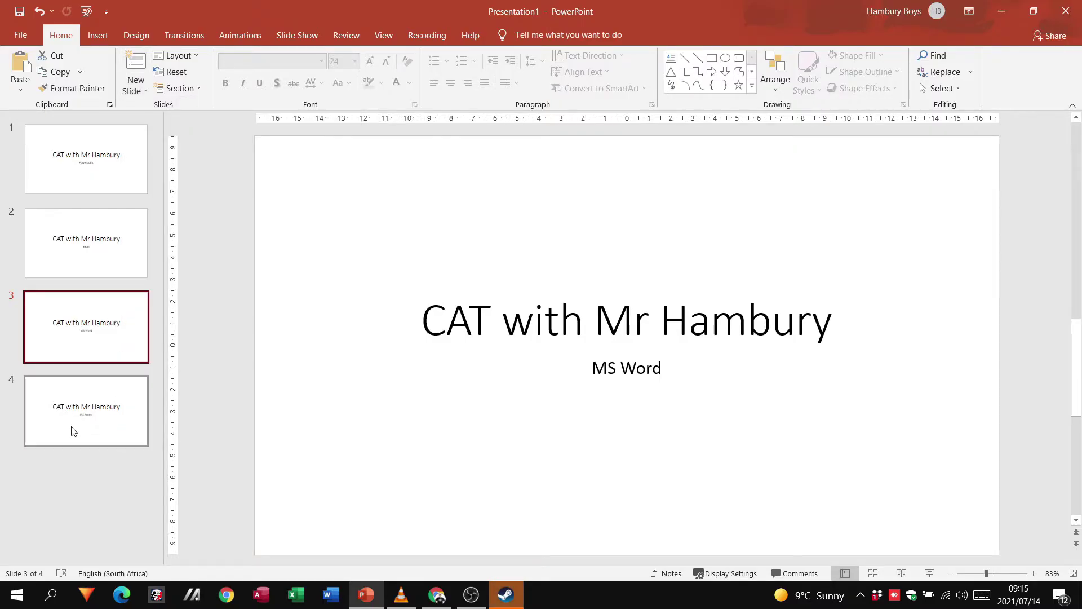
pyautogui.rightClick(80, 513)
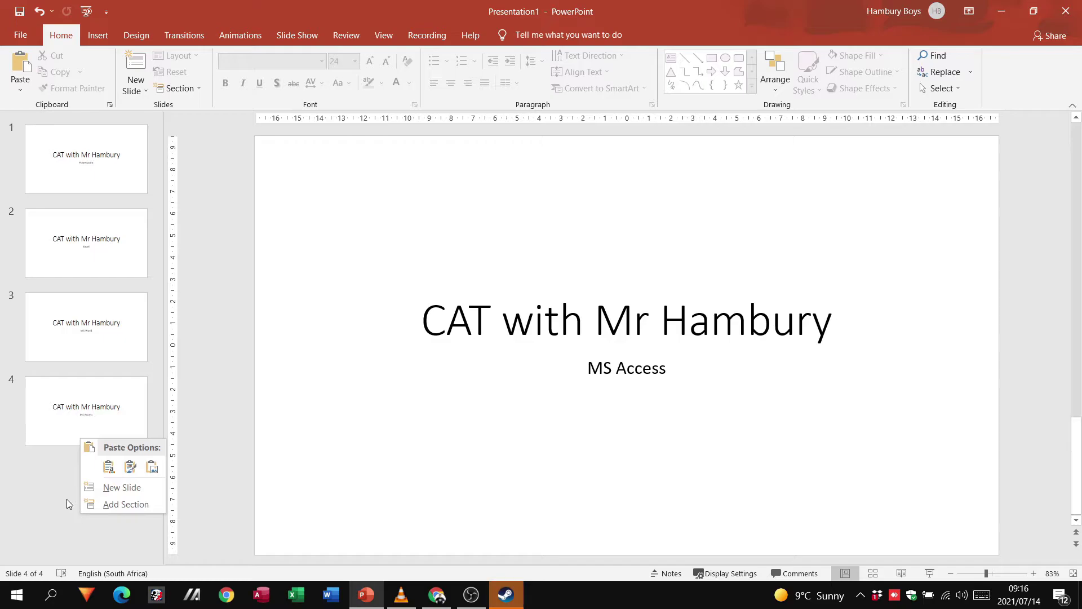
# - Add a fifth slide, clear its placeholders, then delete the slide entirely
pyautogui.click(136, 490)
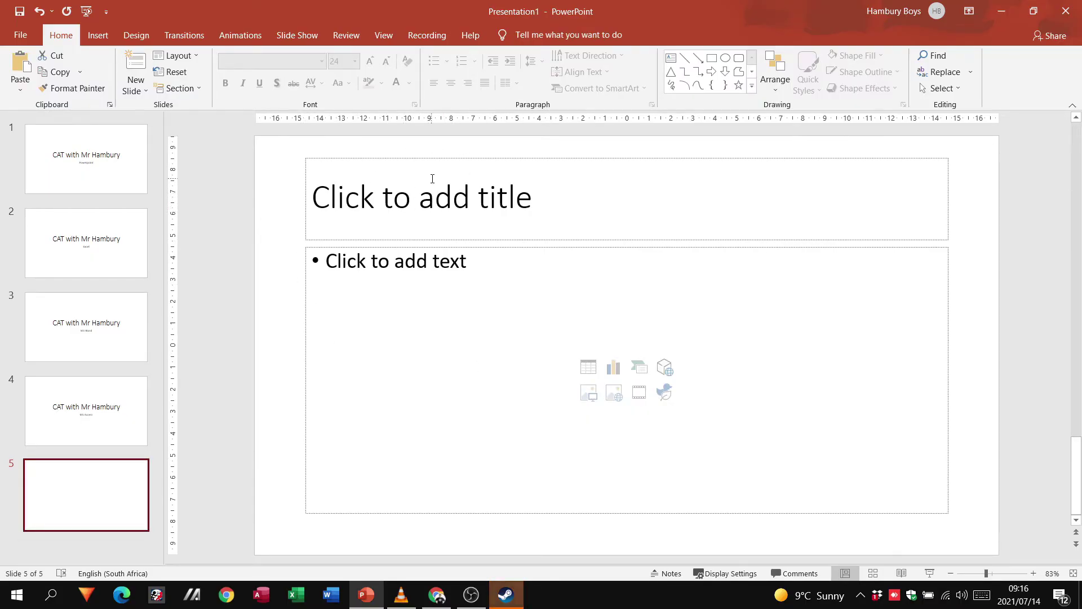
pyautogui.click(245, 198)
pyautogui.moveTo(231, 148); pyautogui.dragTo(1041, 576)
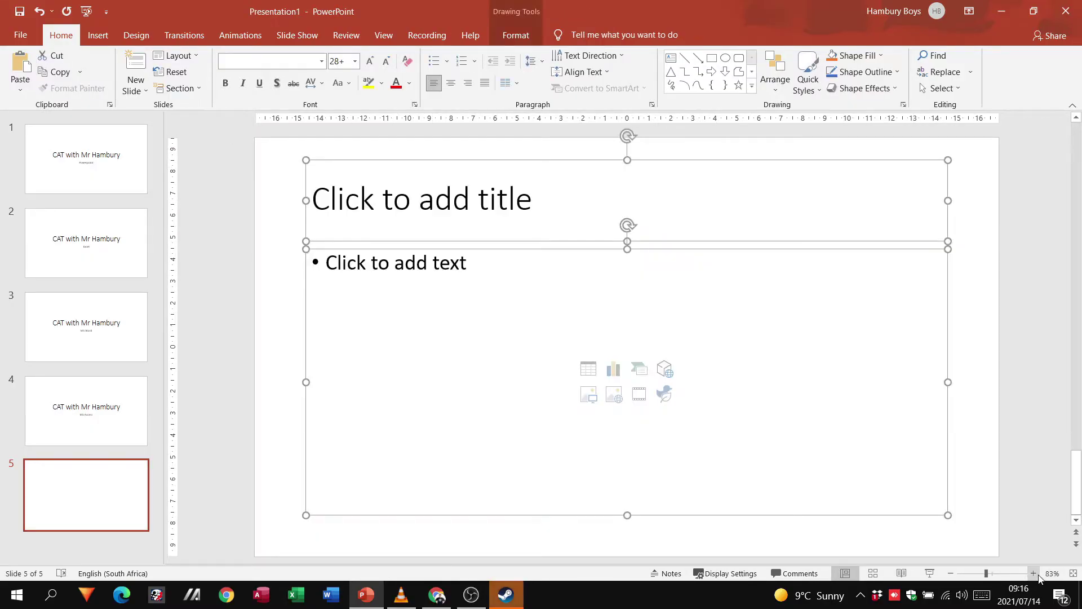
pyautogui.press('Delete')
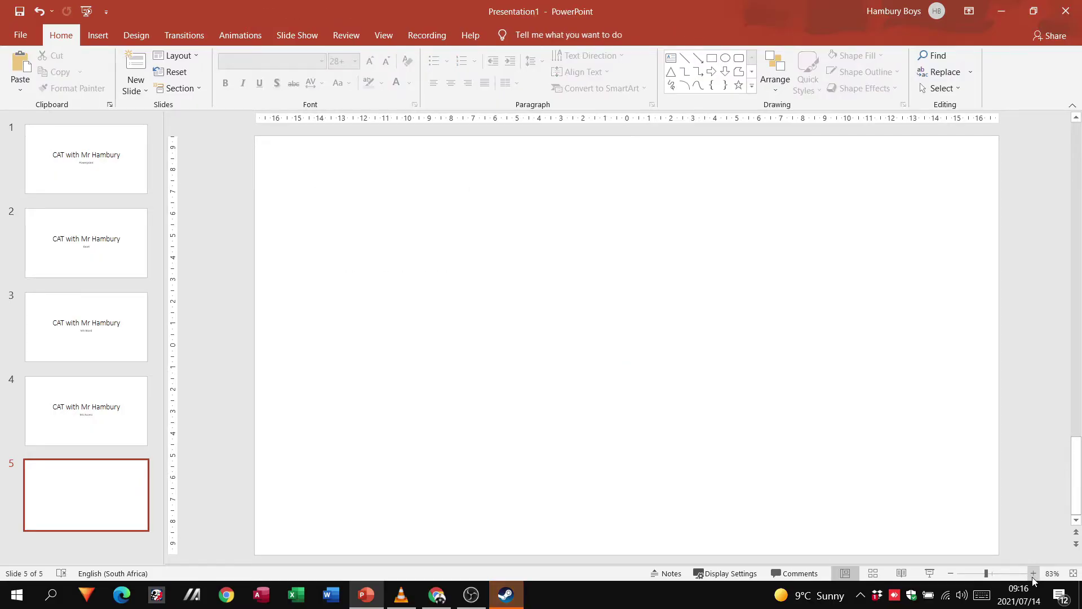
pyautogui.click(120, 502)
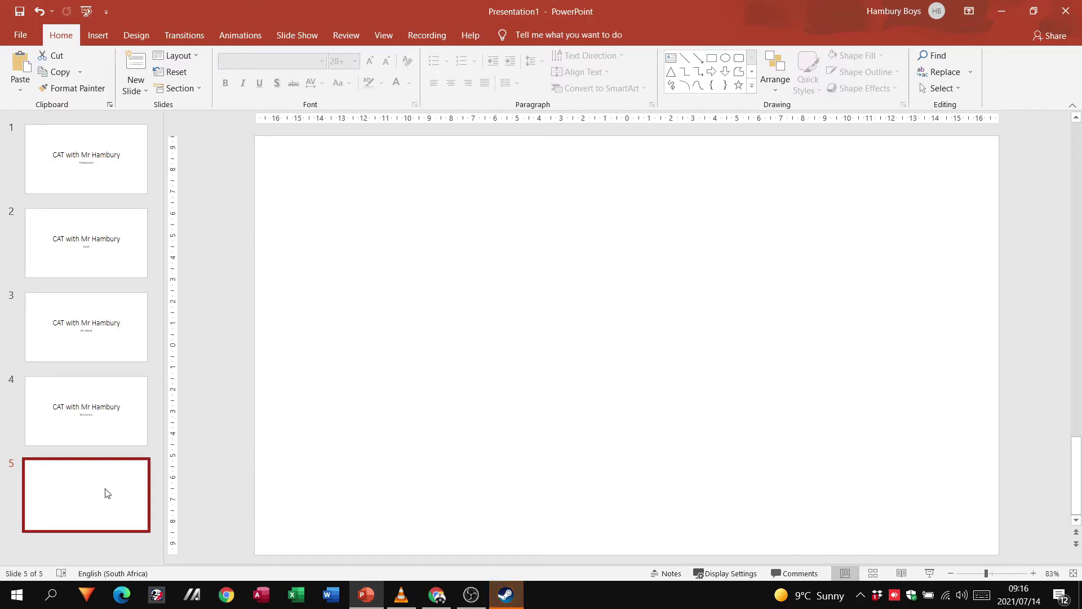
pyautogui.press('Delete')
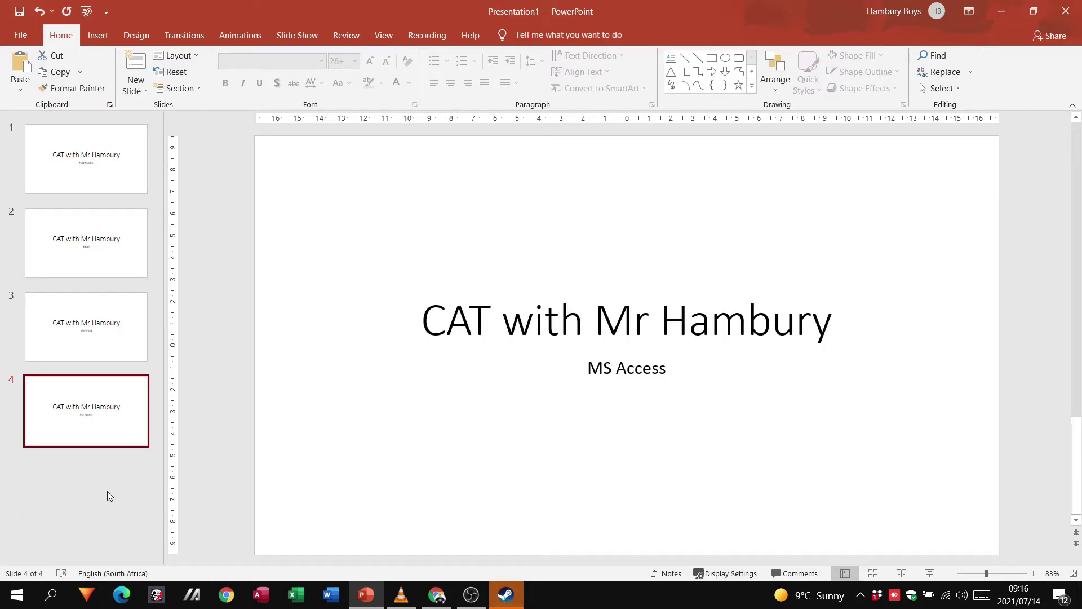
# - On slide 1, browse the Insert ribbon's New Slide, Pictures and Shapes menus
pyautogui.click(120, 154)
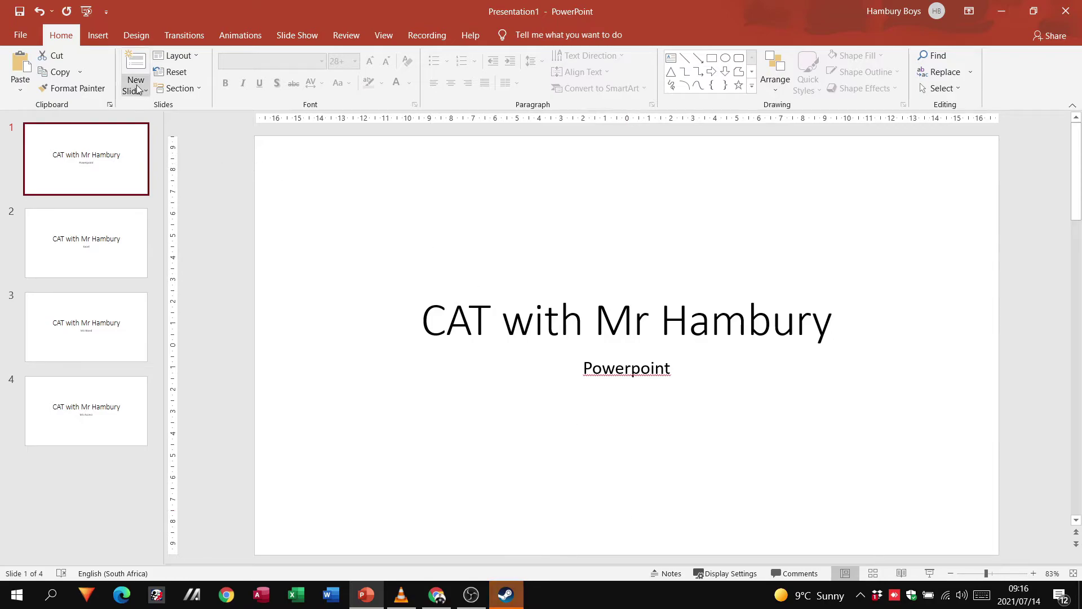
pyautogui.click(98, 36)
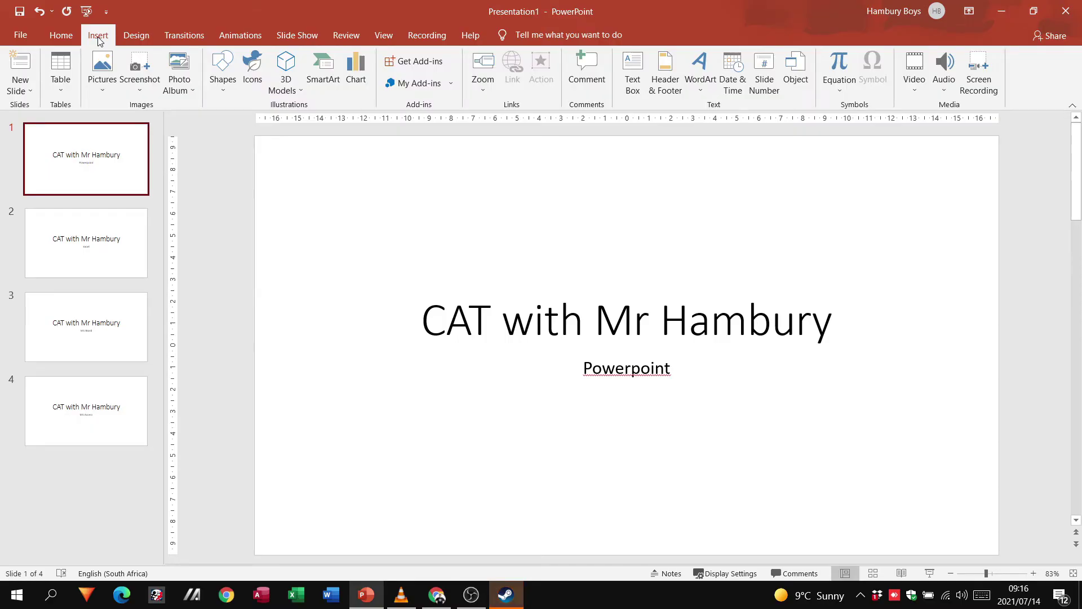
pyautogui.click(29, 92)
pyautogui.click(29, 93)
pyautogui.click(110, 89)
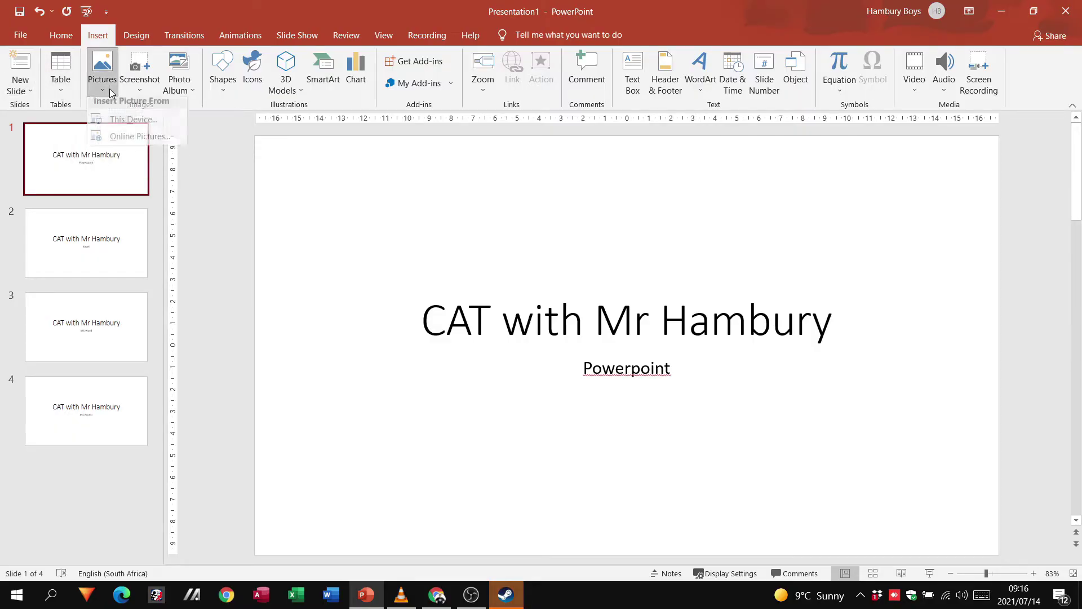
pyautogui.click(109, 90)
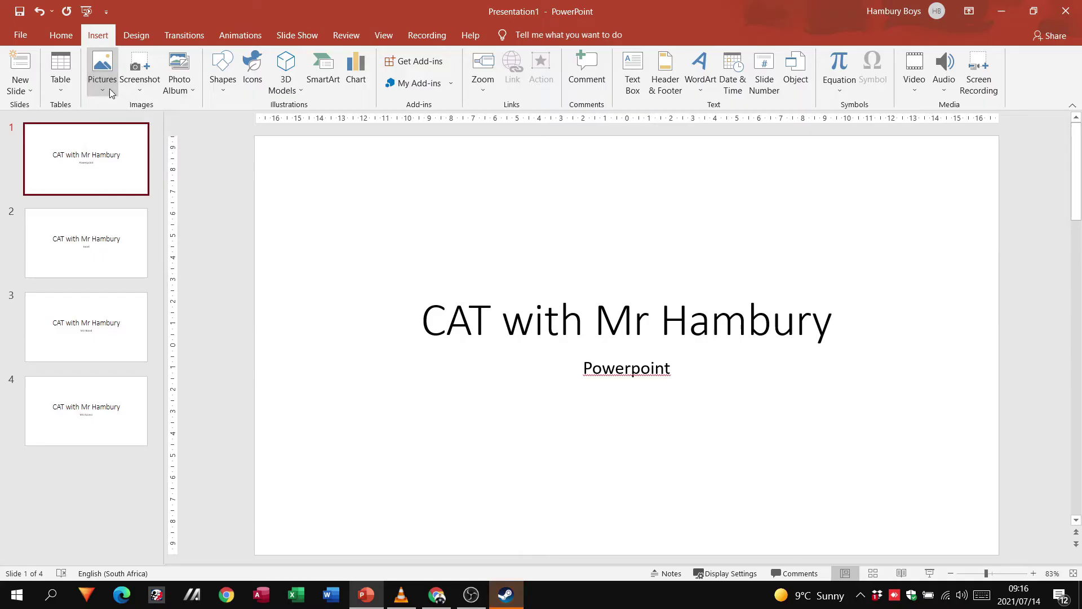
pyautogui.click(224, 92)
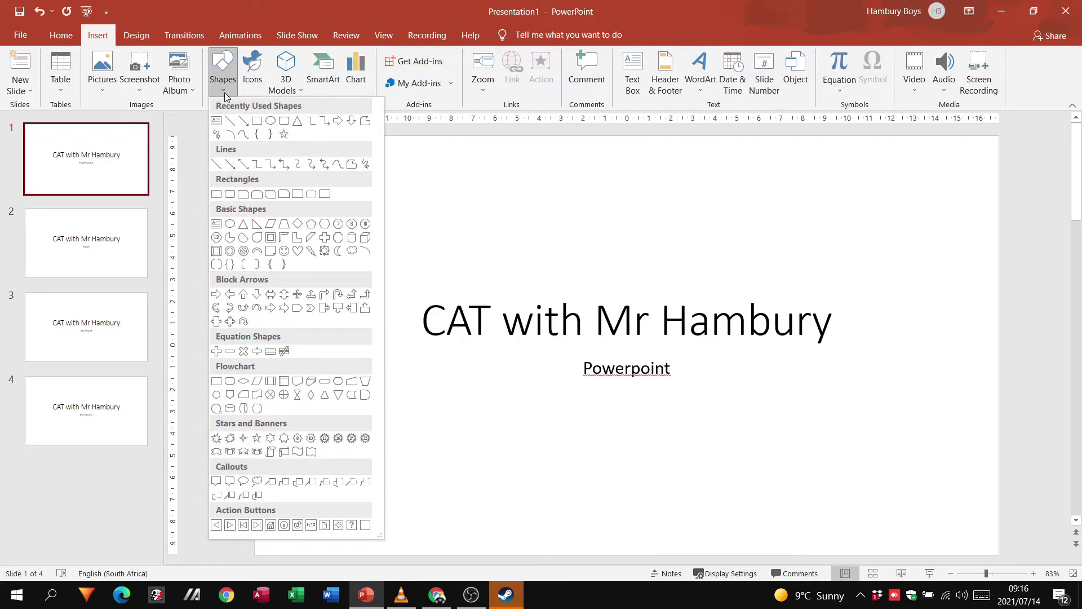
pyautogui.click(225, 97)
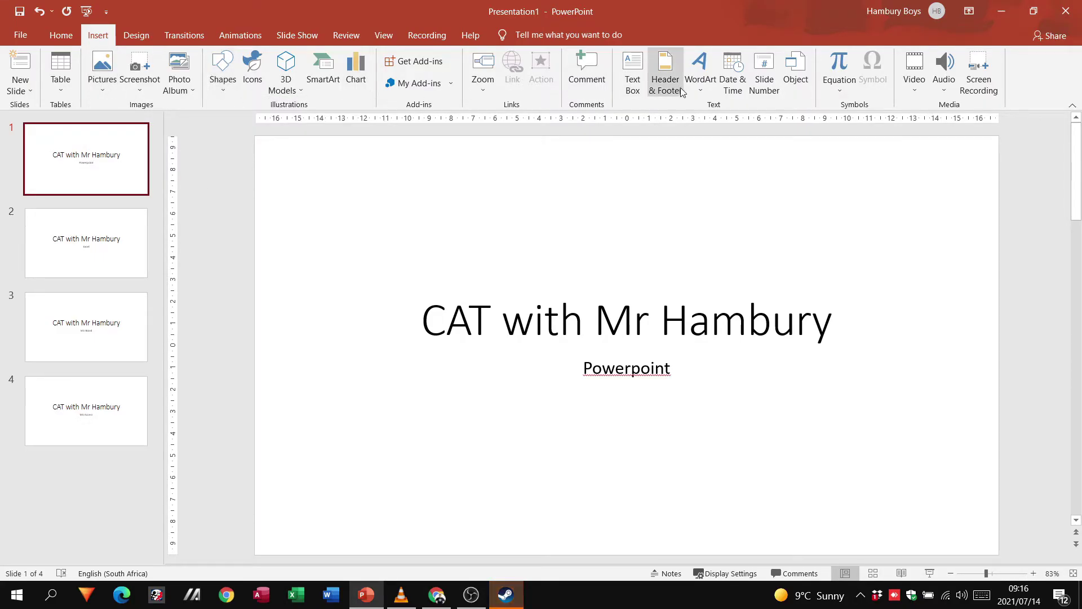
# - Add a text box above the title reading 'Fdgdhghdg fgh dfgd h'
pyautogui.click(637, 93)
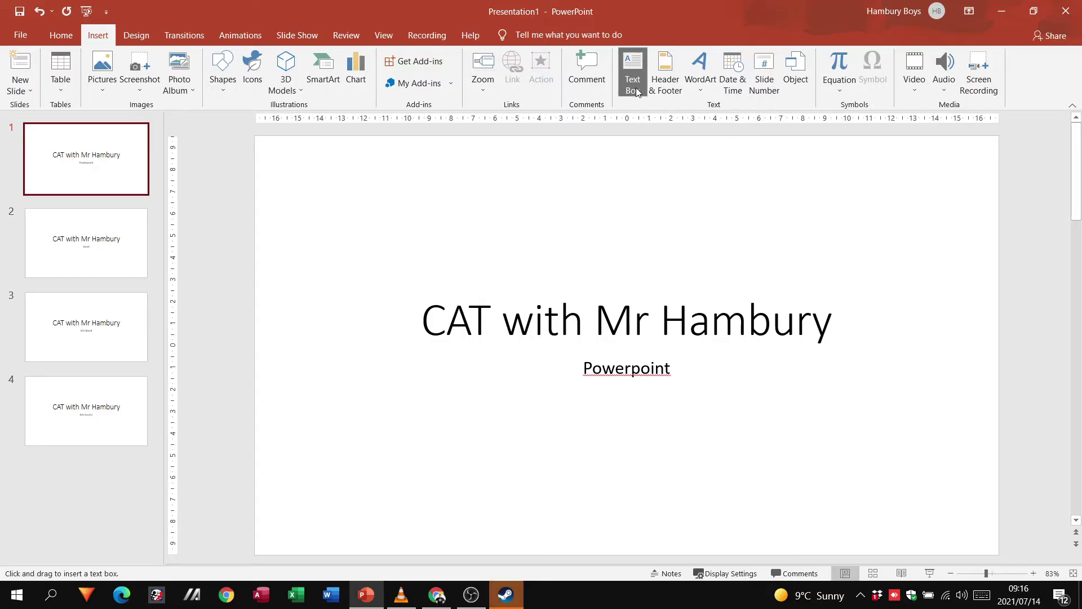
pyautogui.click(553, 206)
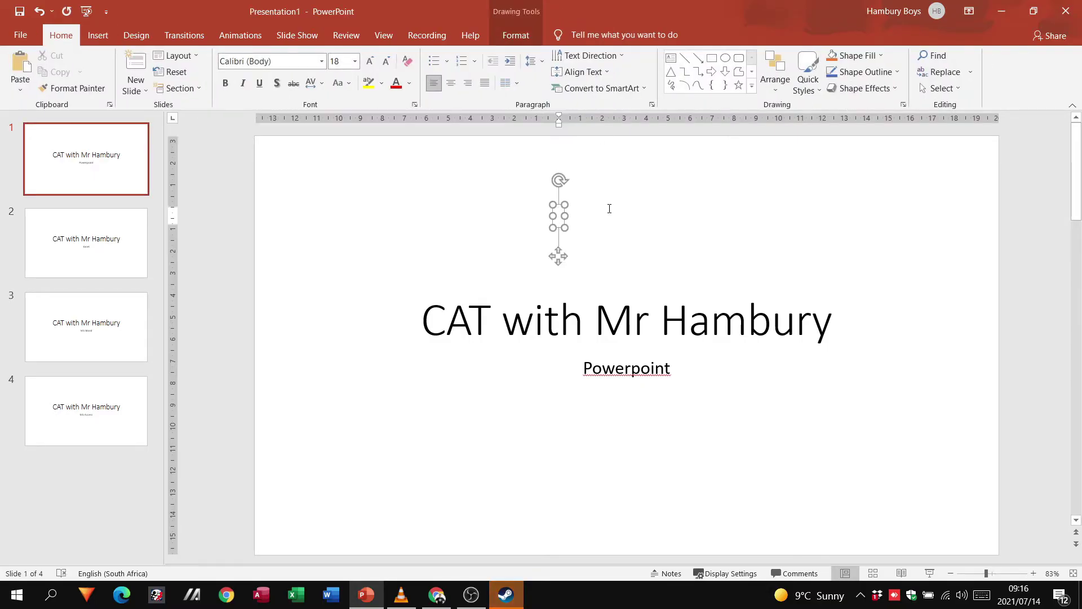
pyautogui.write('Fdgdhghdg fgh dfgd h')
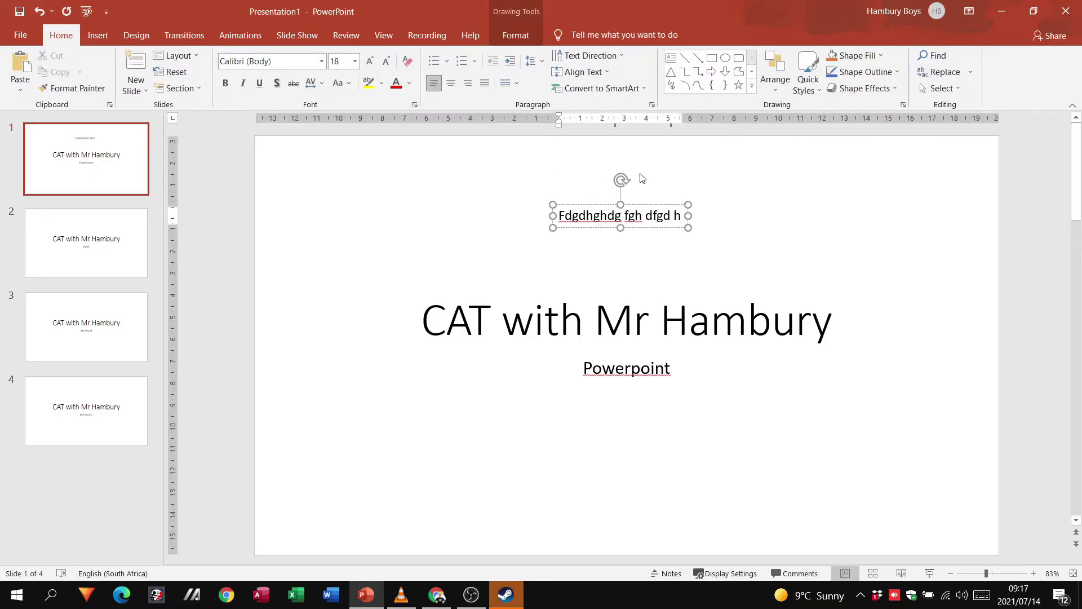
pyautogui.click(641, 178)
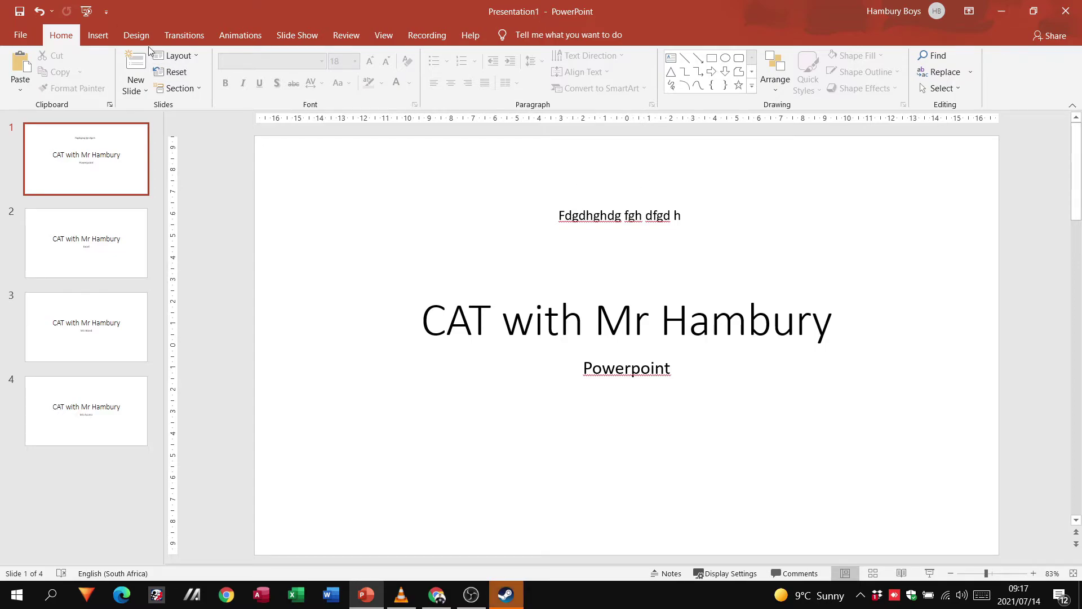
pyautogui.click(99, 36)
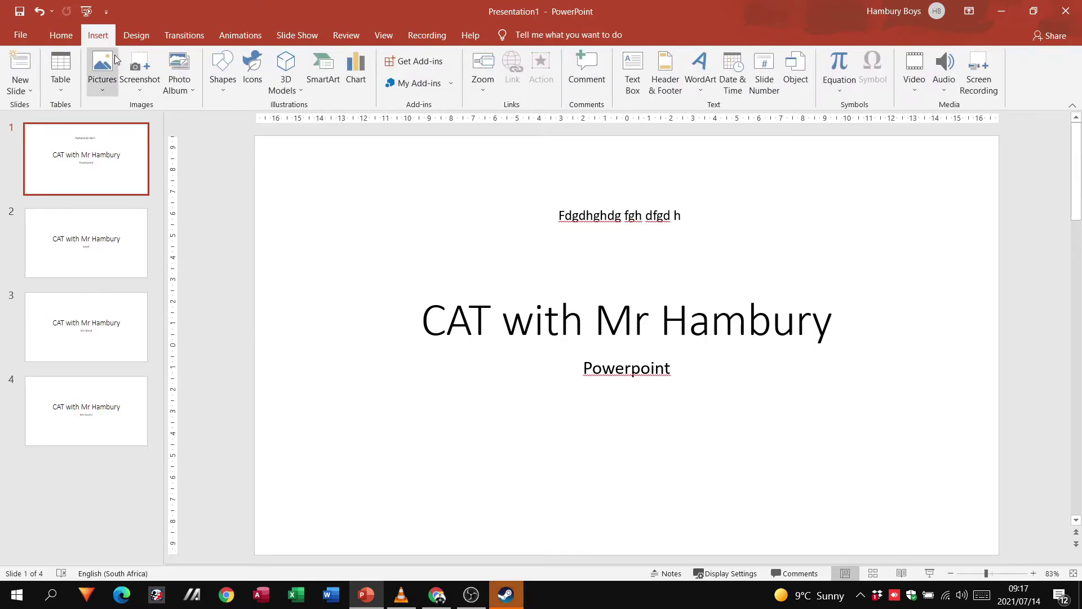
# - Apply an auto-updating date, slide numbers and the footer 'i am here' to all slides, then view slide 2
pyautogui.click(674, 88)
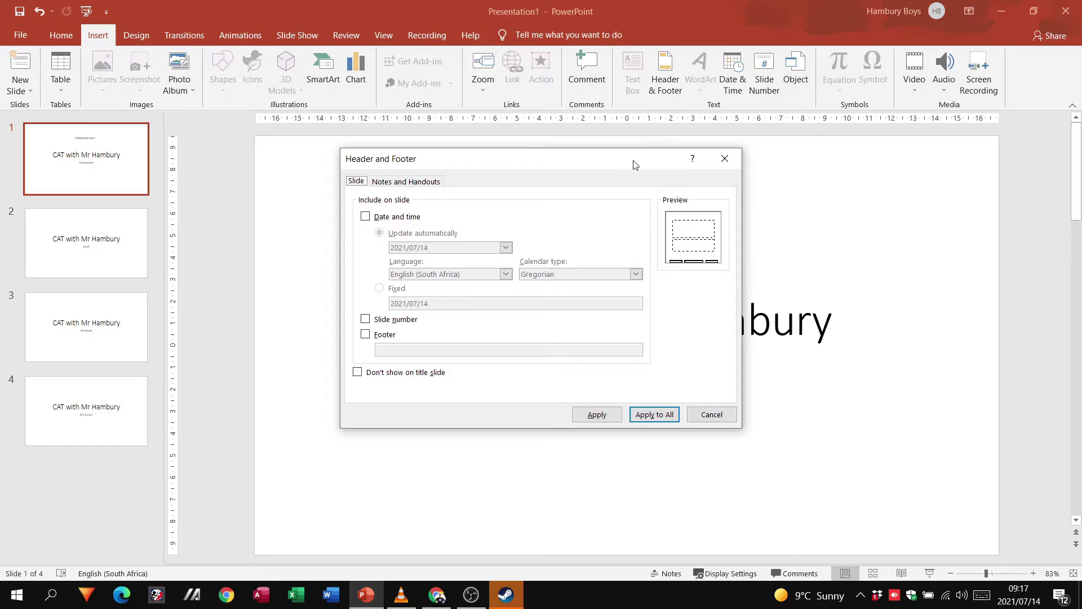
pyautogui.moveTo(681, 165); pyautogui.dragTo(687, 167)
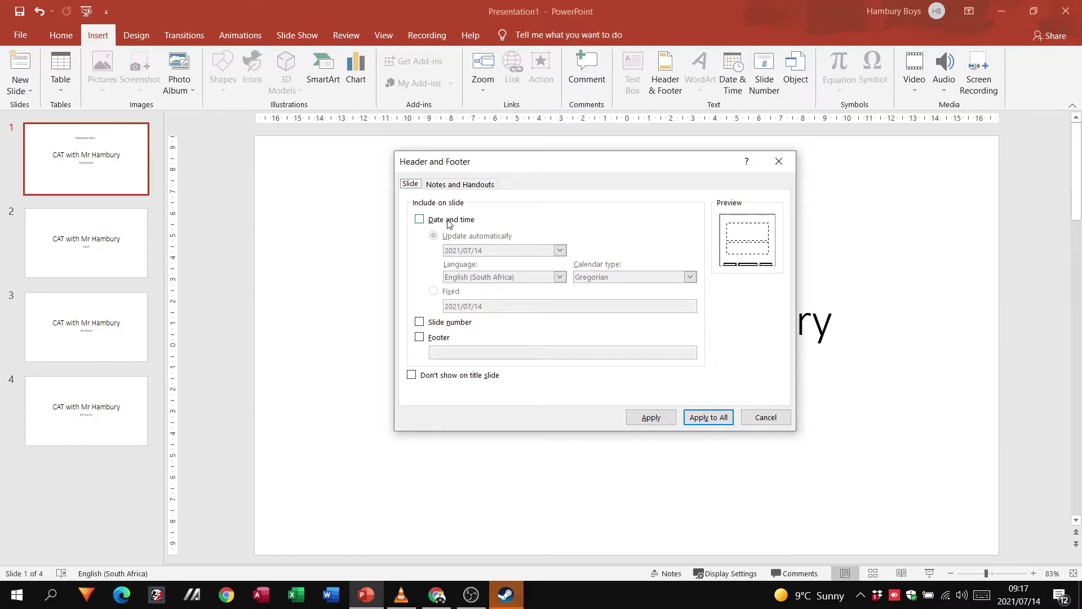
pyautogui.click(419, 322)
pyautogui.click(420, 337)
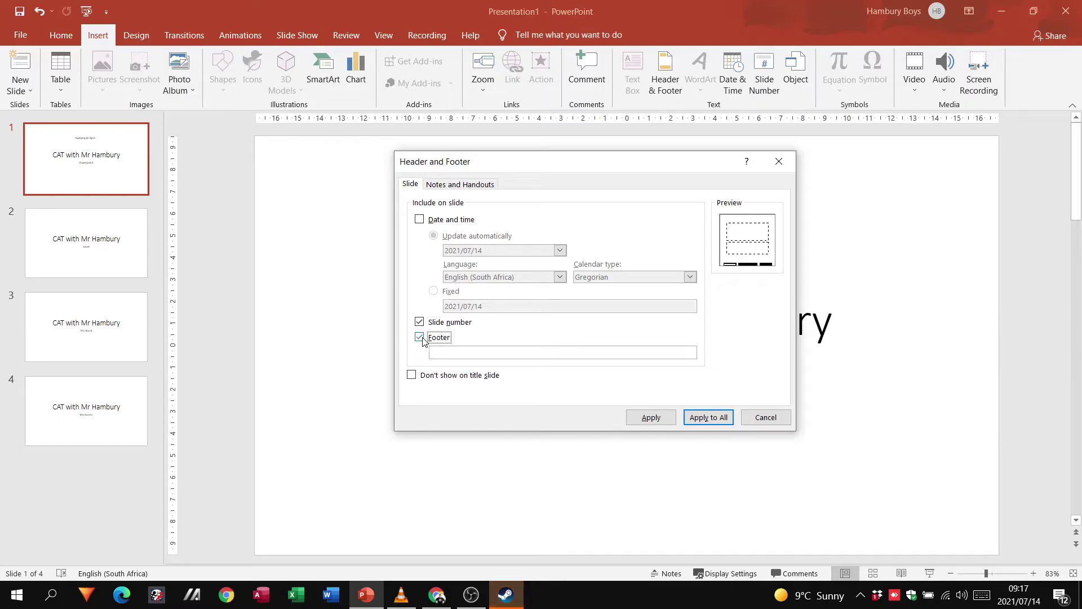
pyautogui.click(443, 354)
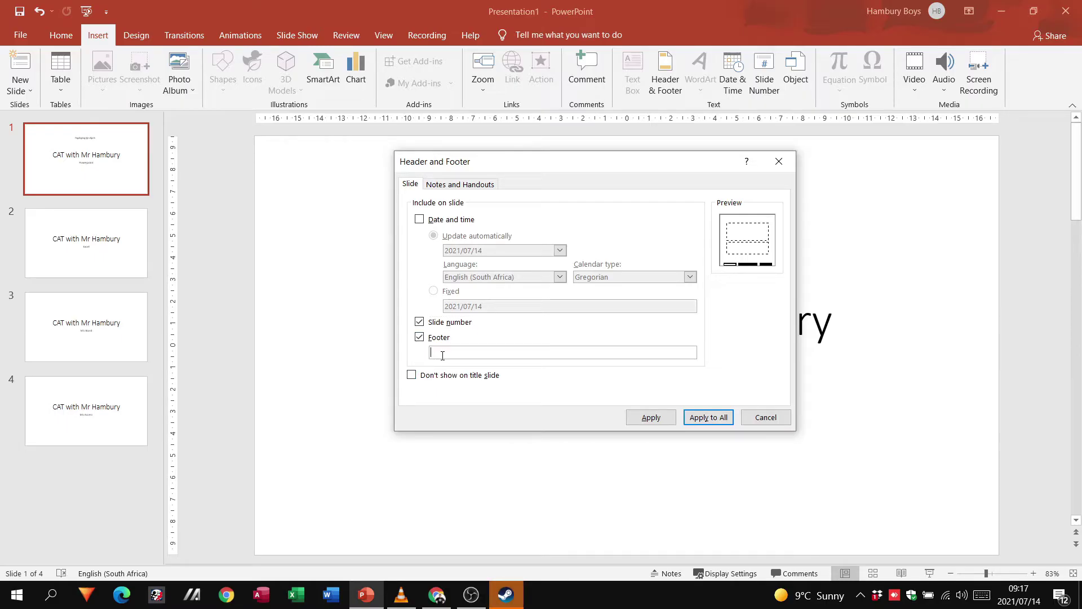
pyautogui.write('i am h')
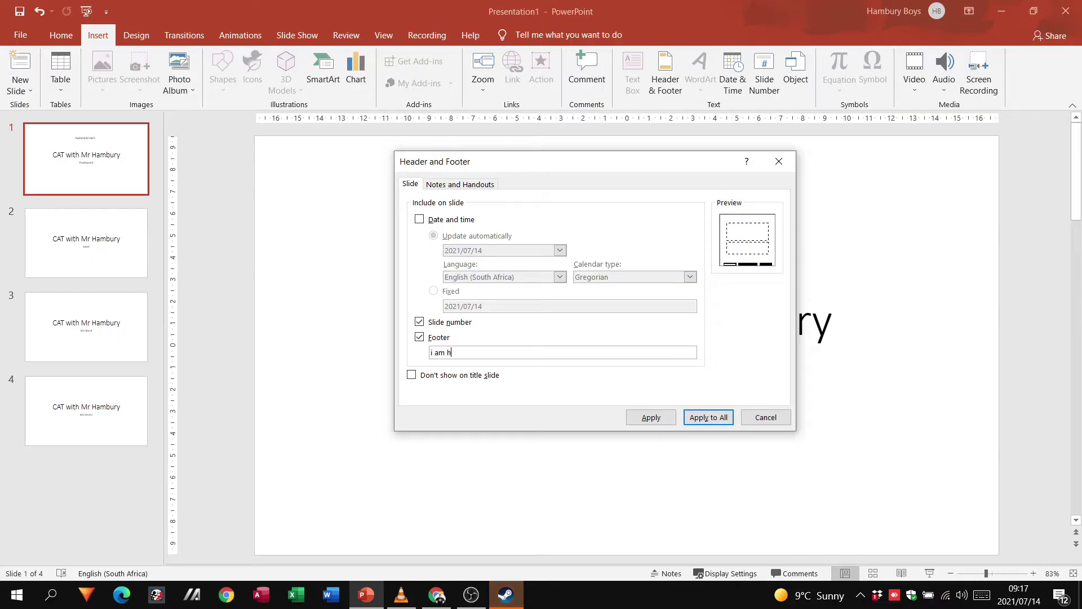
pyautogui.write('ere')
pyautogui.click(451, 221)
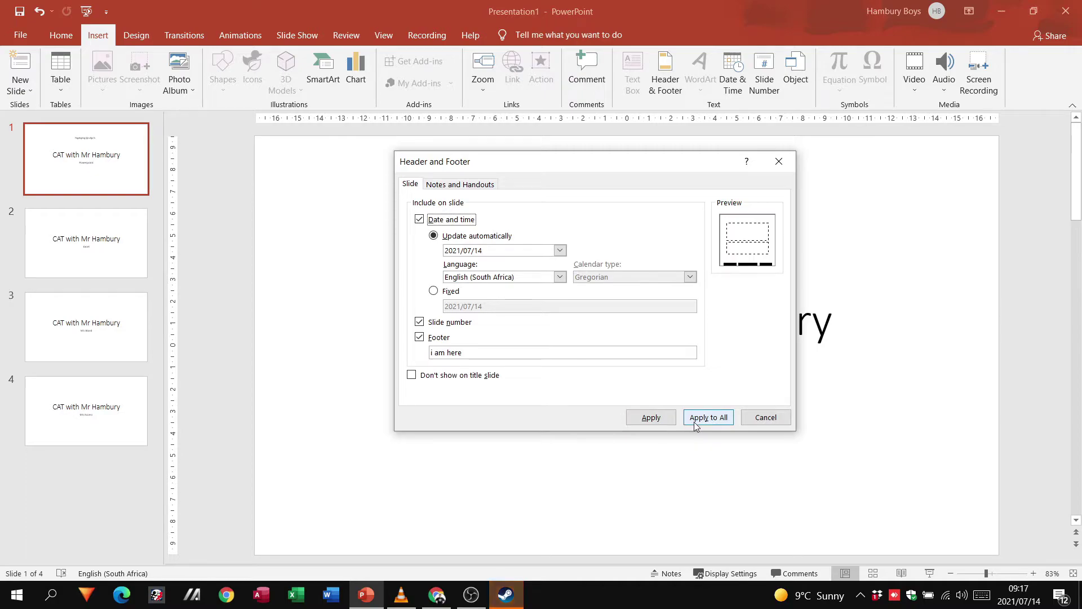
pyautogui.click(649, 419)
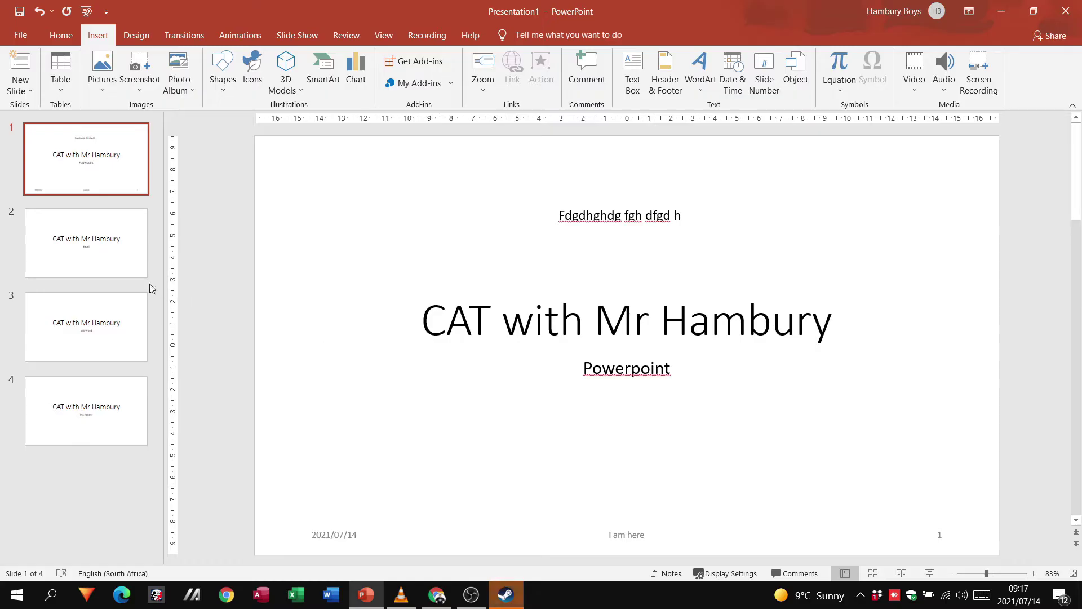
pyautogui.click(80, 254)
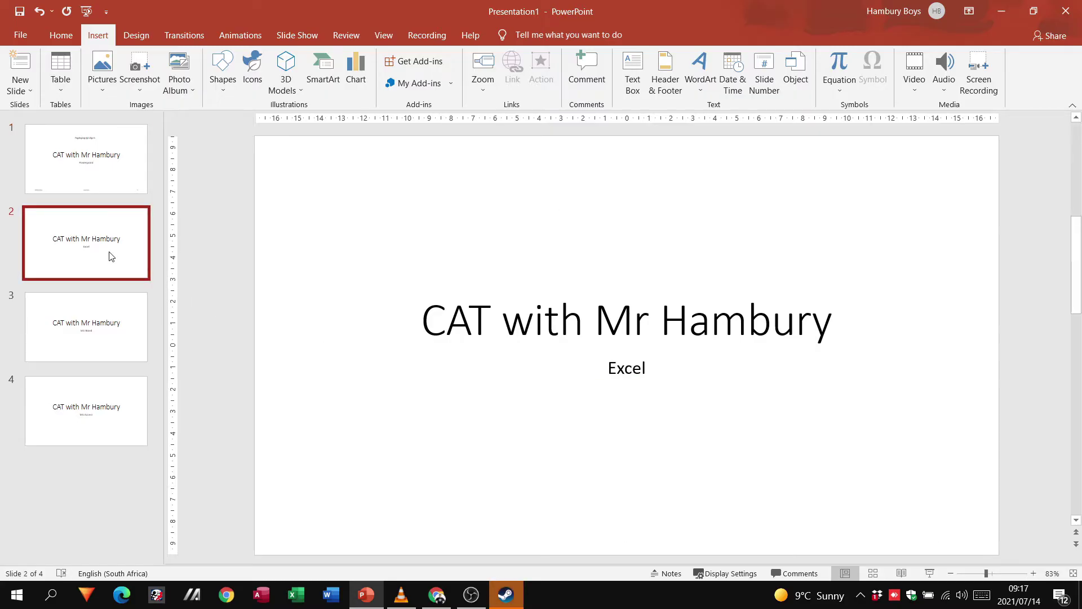
# - From slide 1, enable a Notes and Handouts header reading 'gfhfg gfhgf hgf'
pyautogui.click(108, 169)
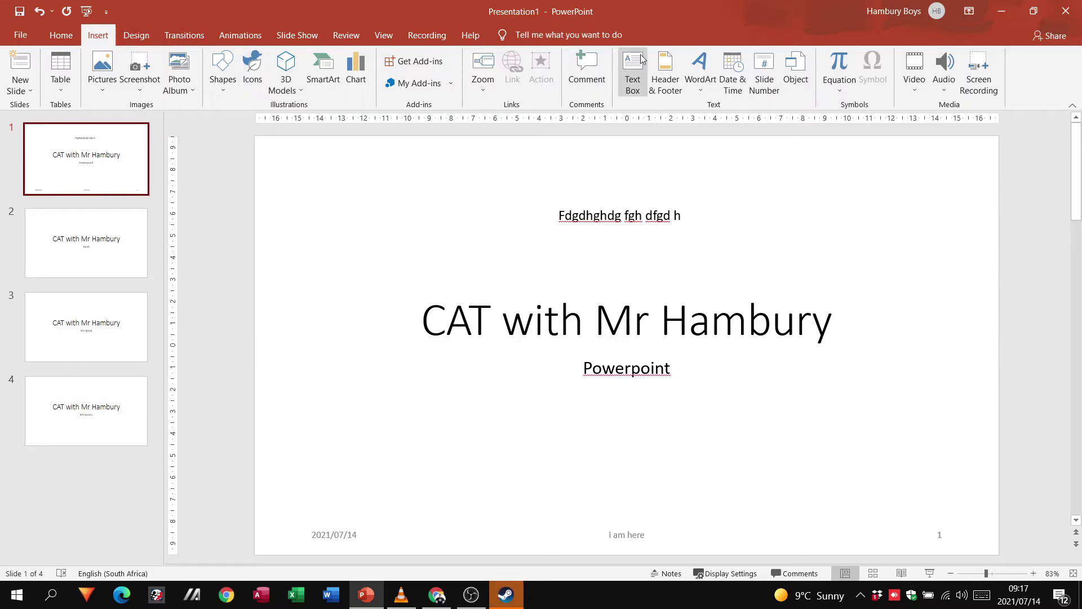
pyautogui.click(665, 72)
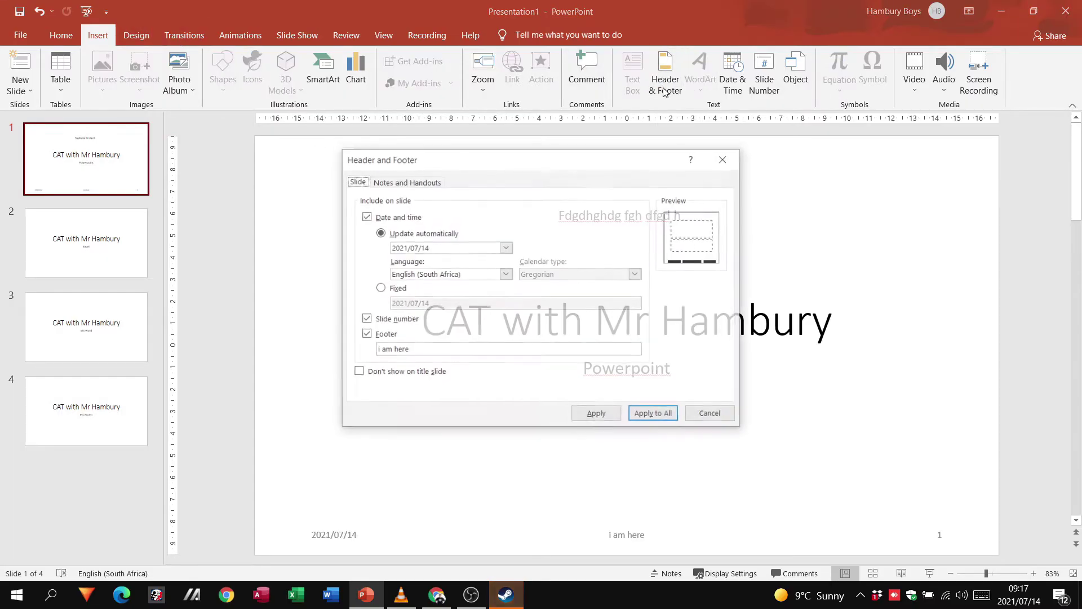
pyautogui.click(397, 181)
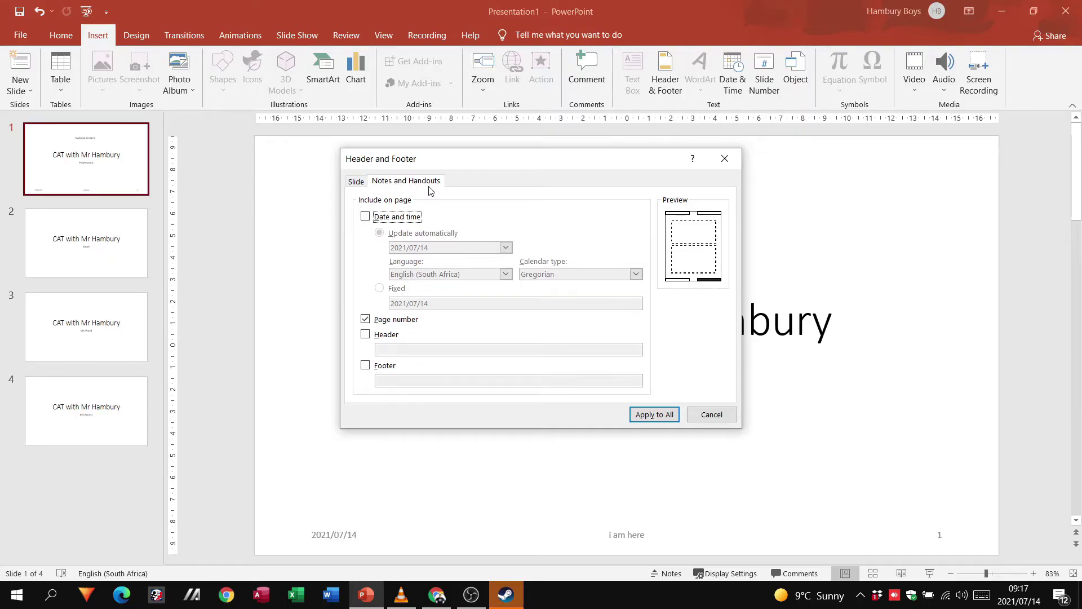
pyautogui.click(378, 336)
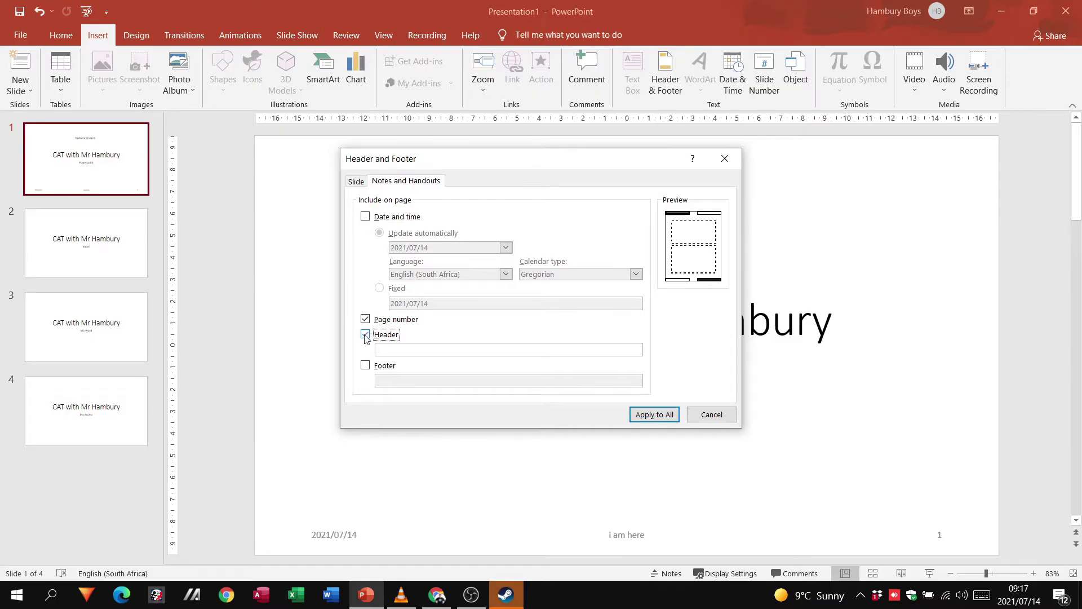
pyautogui.click(394, 349)
pyautogui.write('gfhfg gfhgf hgf')
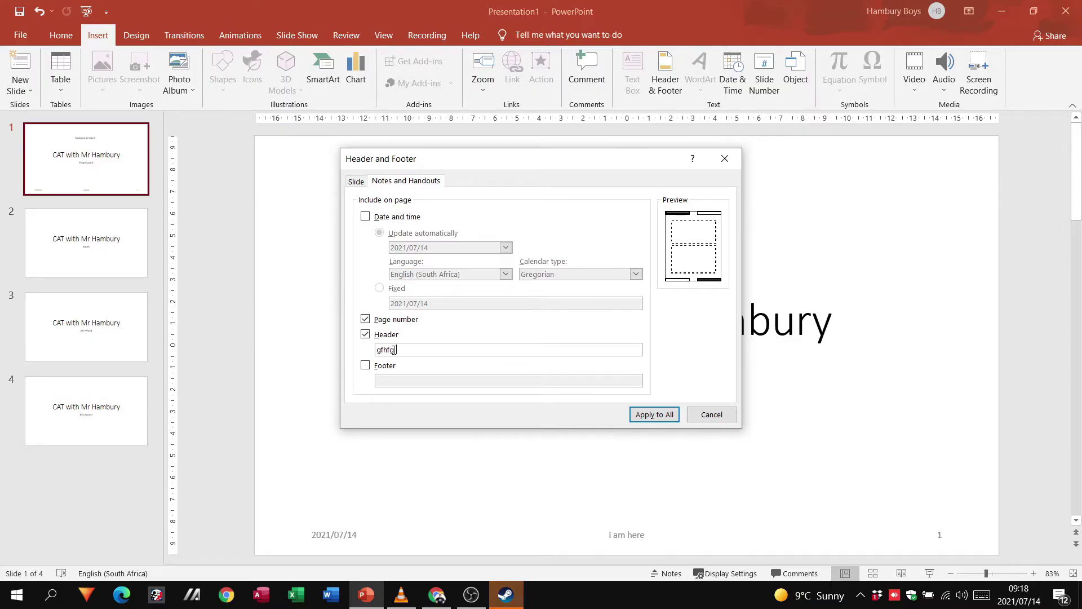